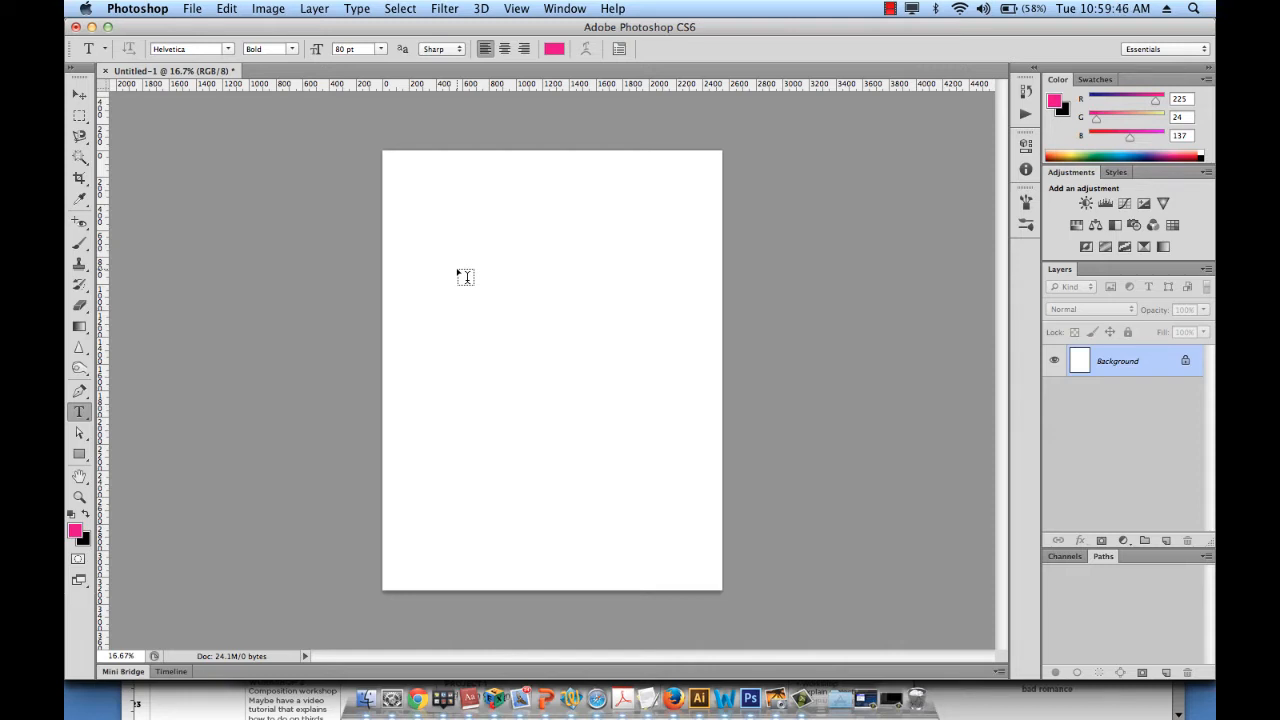
# Add a text line reading "Hello" near the page's upper edge and set its font to Helvetica Bold.
pyautogui.click(445, 222)
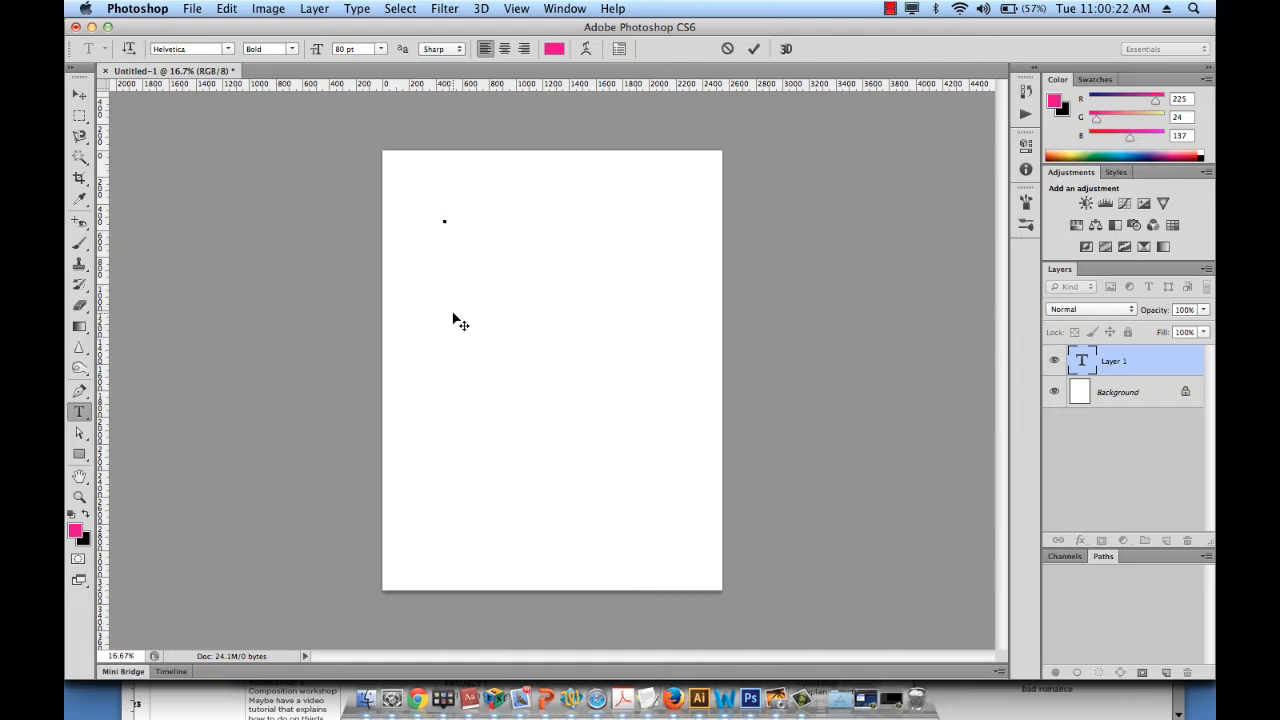
pyautogui.write('Hello')
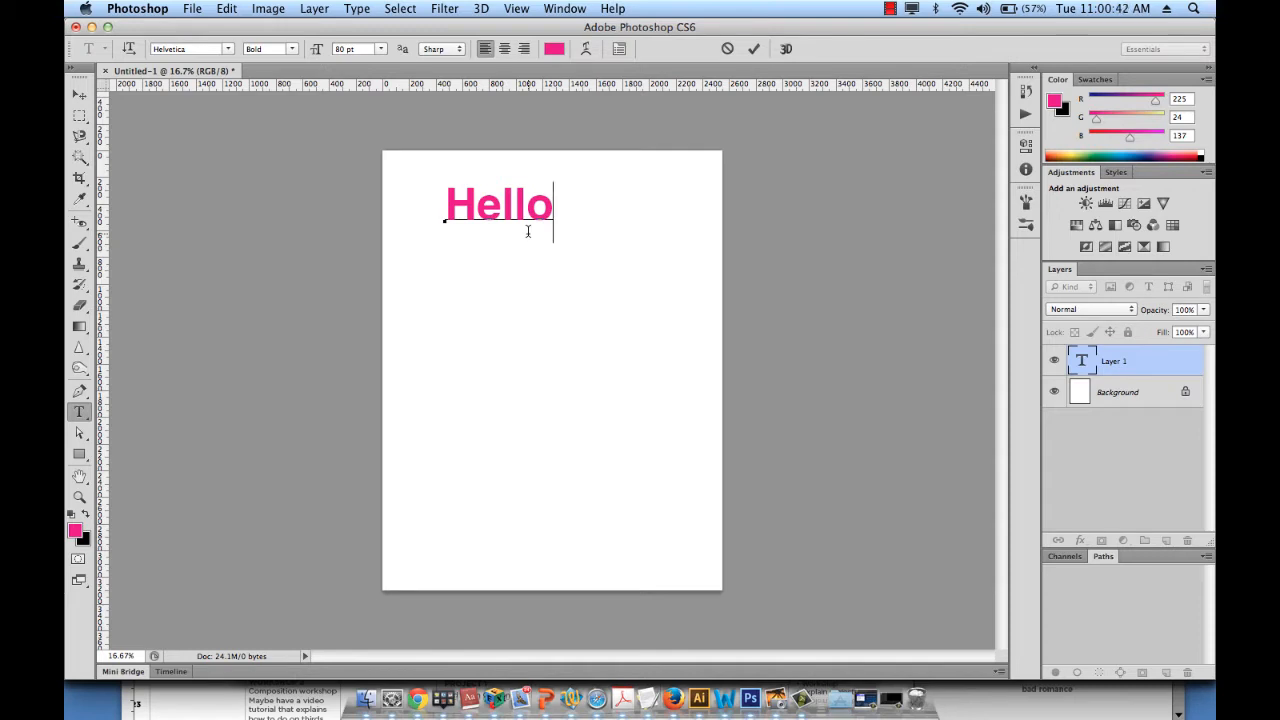
pyautogui.press('super')
pyautogui.press('super+a')
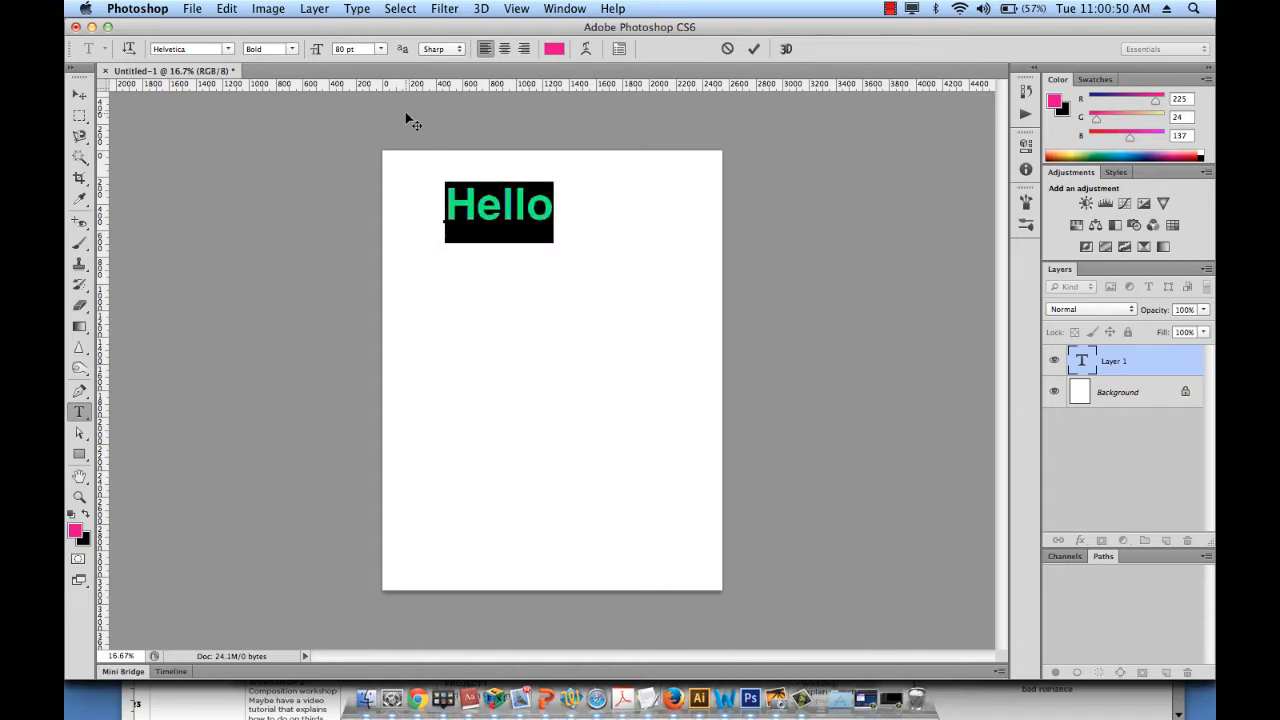
pyautogui.click(229, 53)
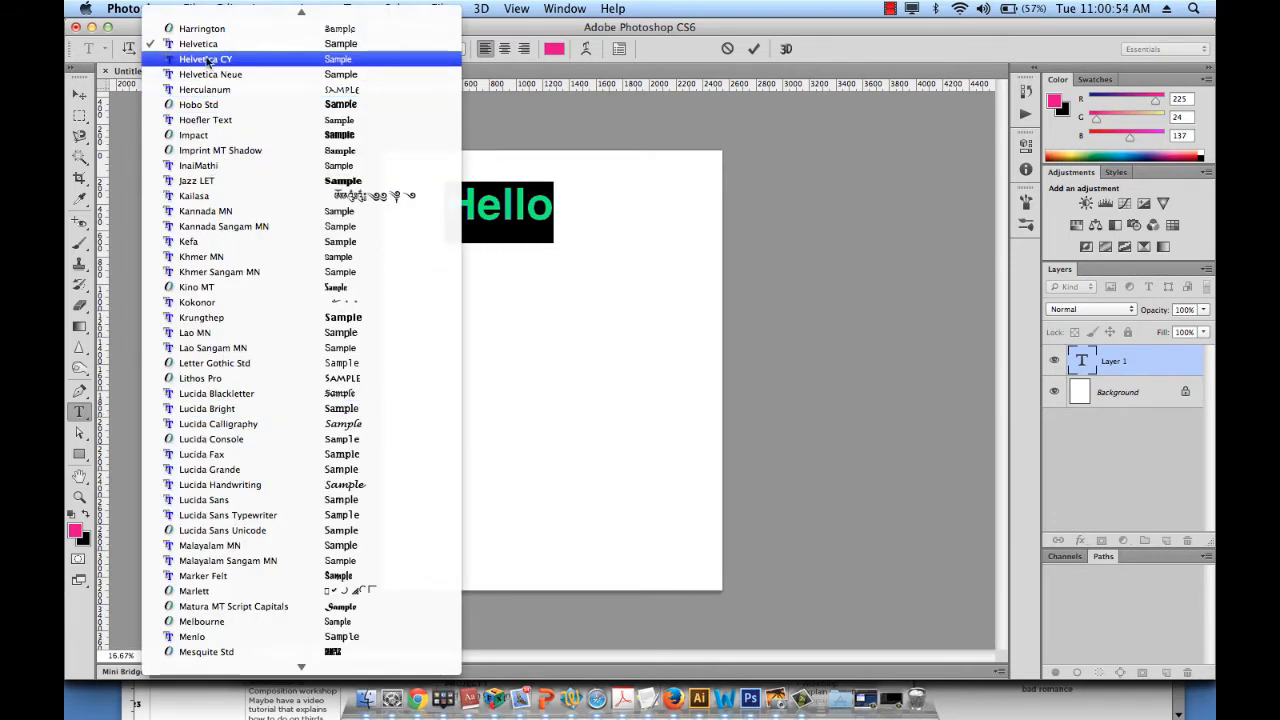
pyautogui.click(206, 47)
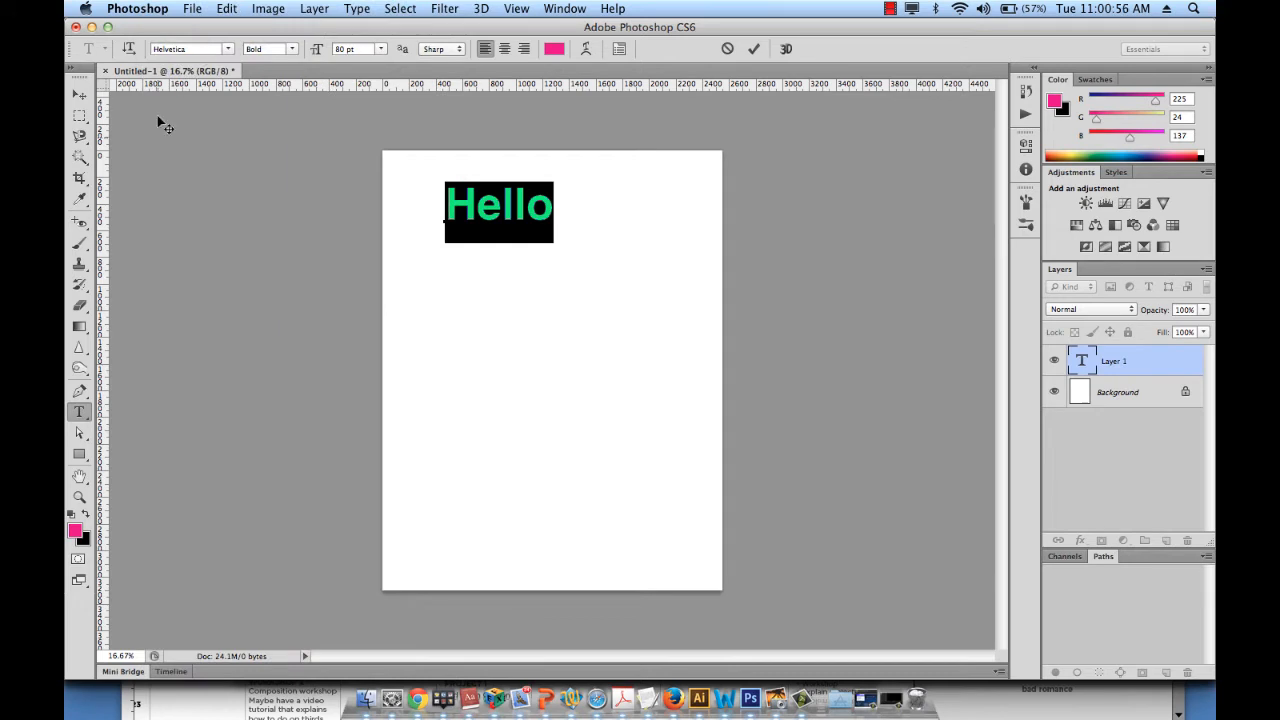
pyautogui.click(292, 52)
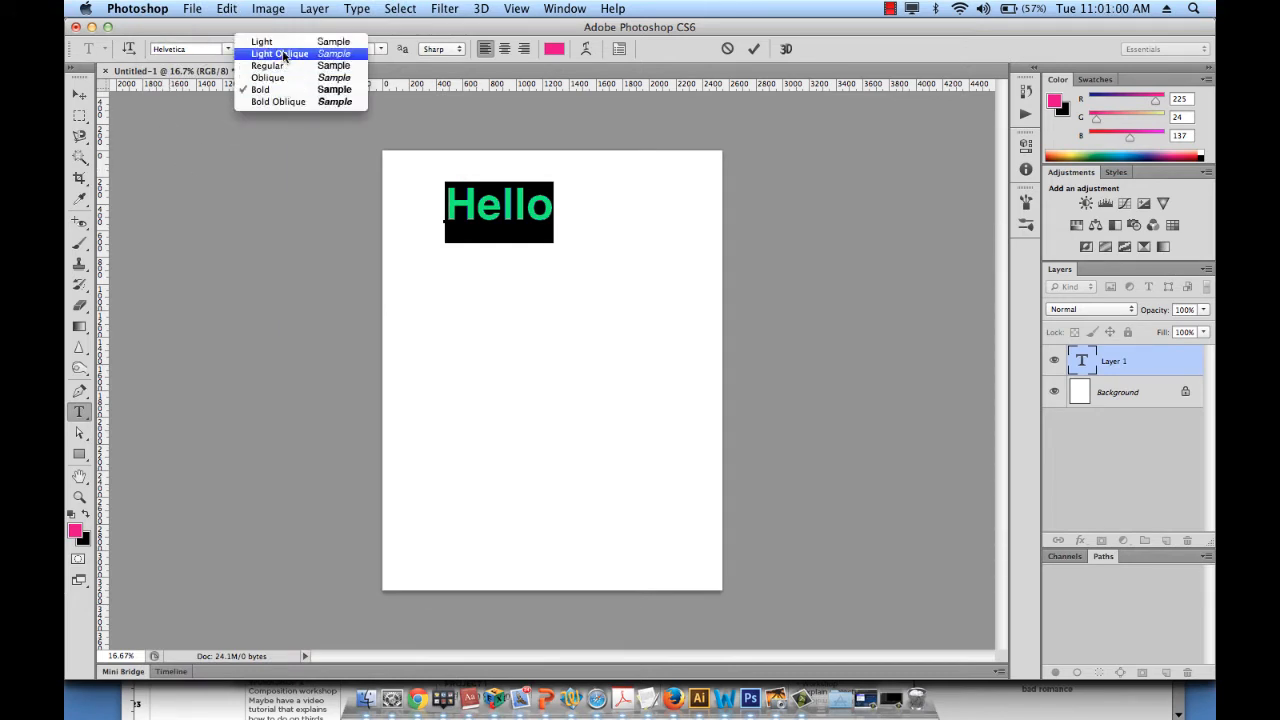
pyautogui.click(263, 89)
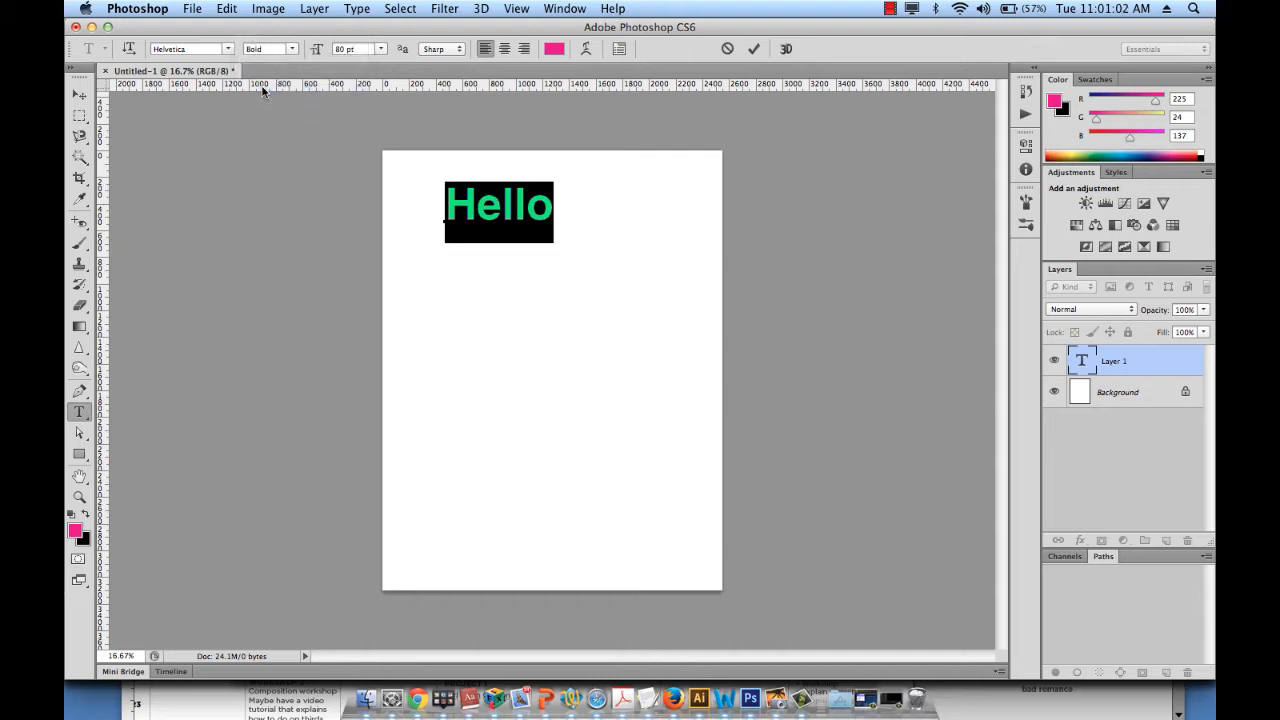
# Set the selected "Hello" text to 60 pt and enlarge it in increments up to 90 pt.
pyautogui.click(381, 49)
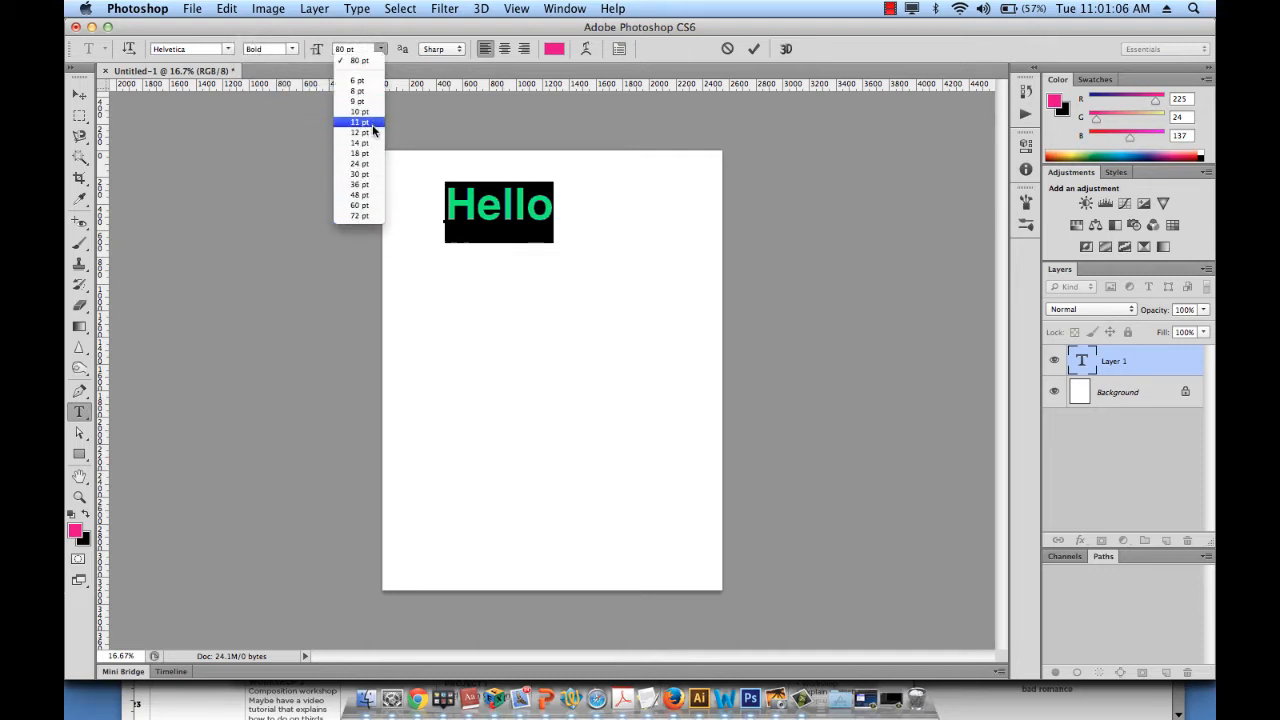
pyautogui.click(362, 206)
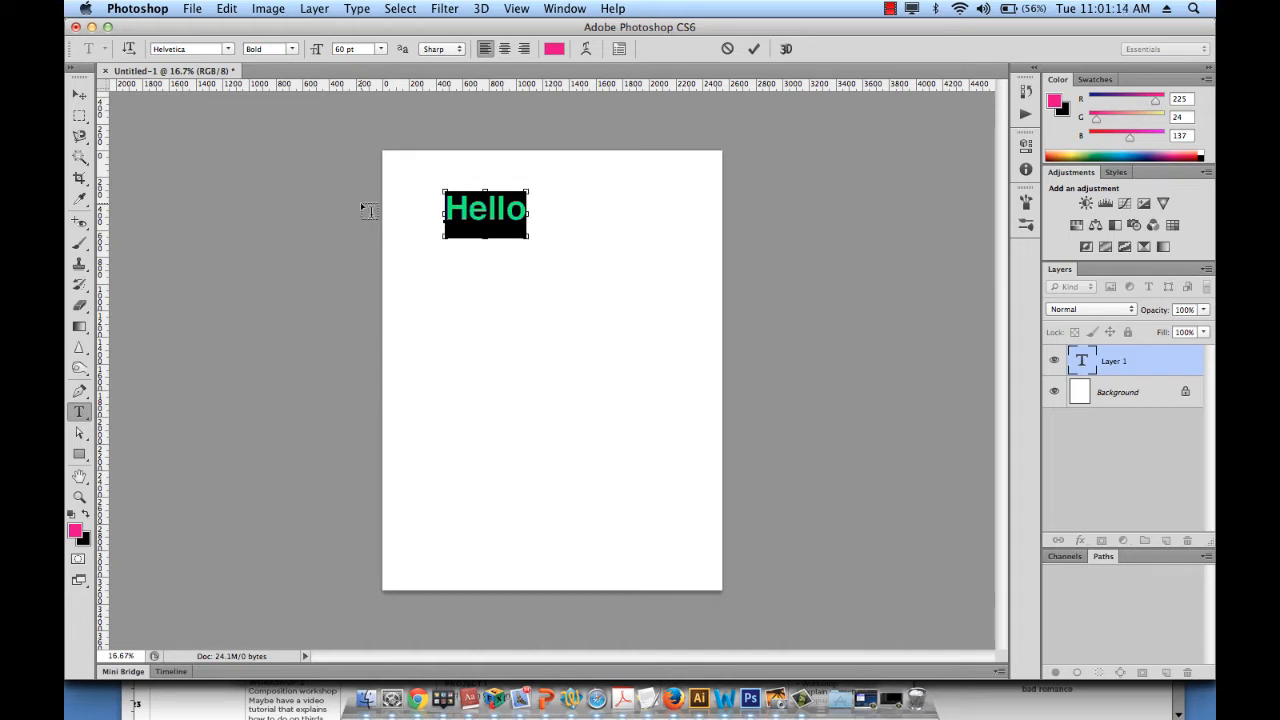
pyautogui.press('super+shift+period')
pyautogui.press('super+shift+period')
pyautogui.press('super+shift+period')
pyautogui.press('super+shift+period')
pyautogui.press('super+shift+period')
pyautogui.press('super+shift+period')
pyautogui.press('super+shift+period')
pyautogui.press('super+shift+period')
pyautogui.press('super+shift+period')
pyautogui.press('super+shift+period')
pyautogui.press('super+shift+period')
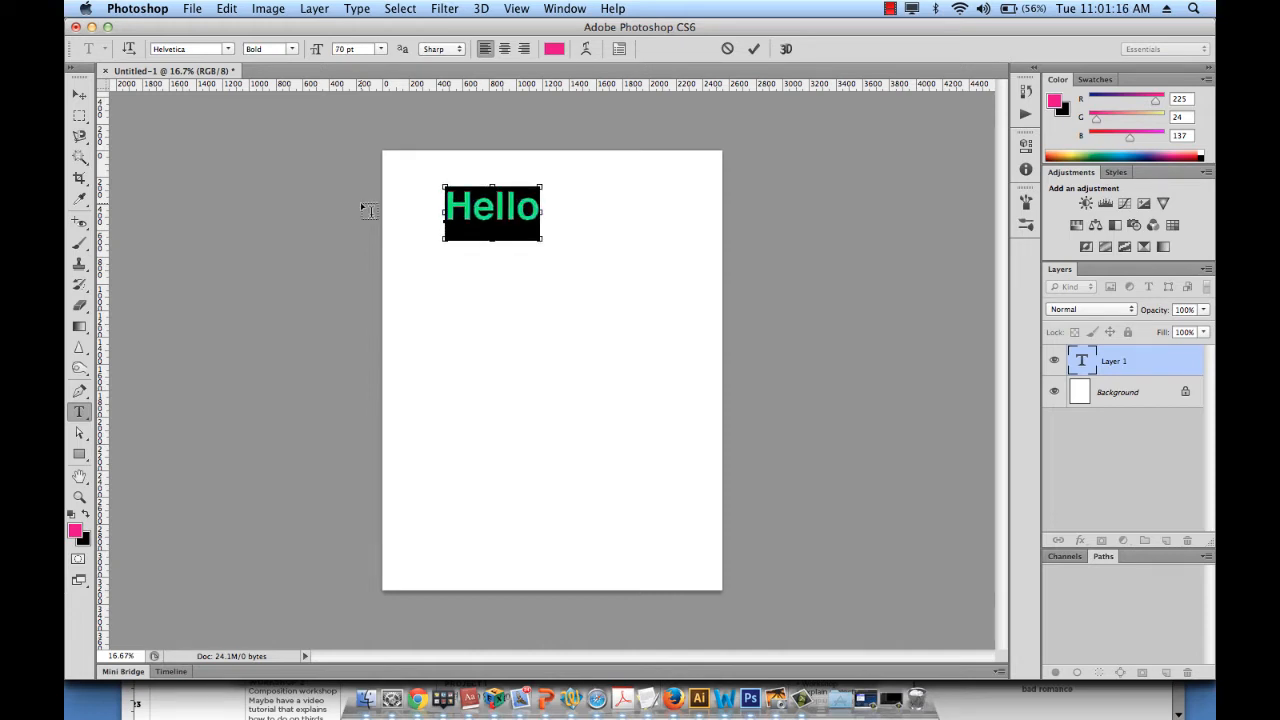
pyautogui.press('super+shift+period')
pyautogui.press('super+shift+period')
pyautogui.press('super+shift+period')
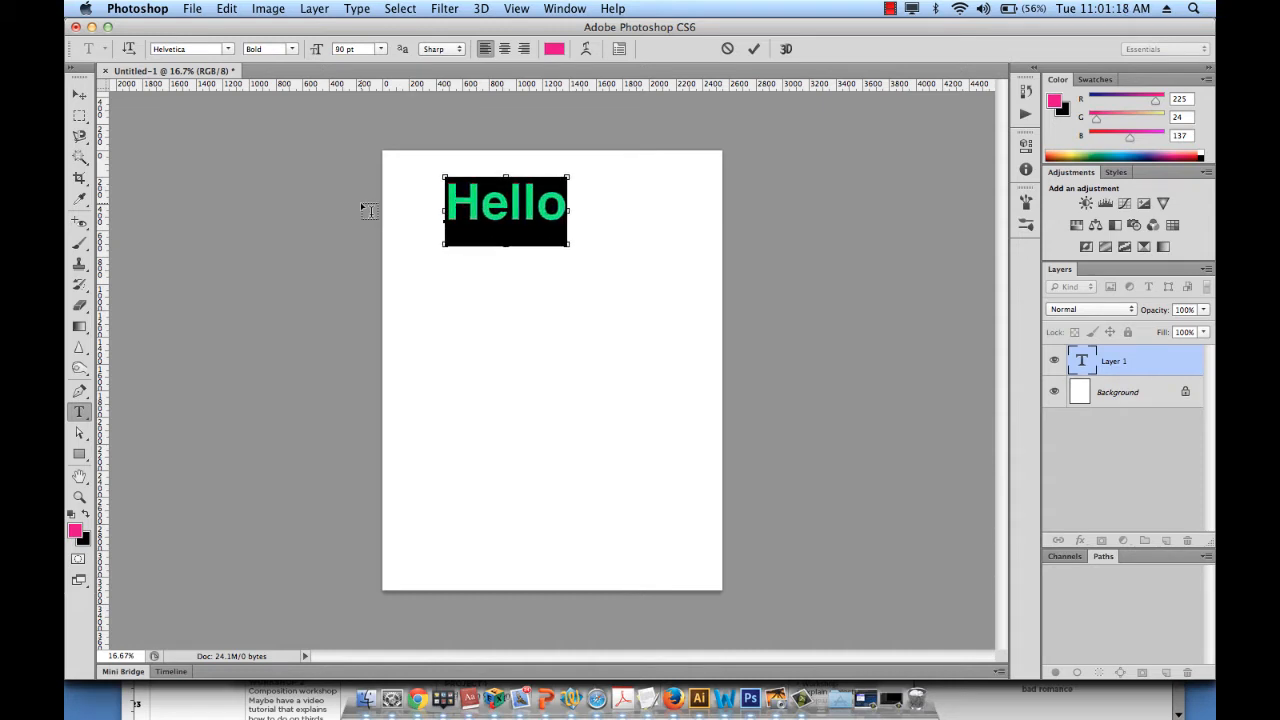
# Reduce the selected "Hello" text in increments down to 74 pt.
pyautogui.press('super+shift+comma')
pyautogui.press('super+shift+comma')
pyautogui.press('super+shift+comma')
pyautogui.press('super+shift+comma')
pyautogui.press('super+shift+comma')
pyautogui.press('super+shift+comma')
pyautogui.press('super+shift+comma')
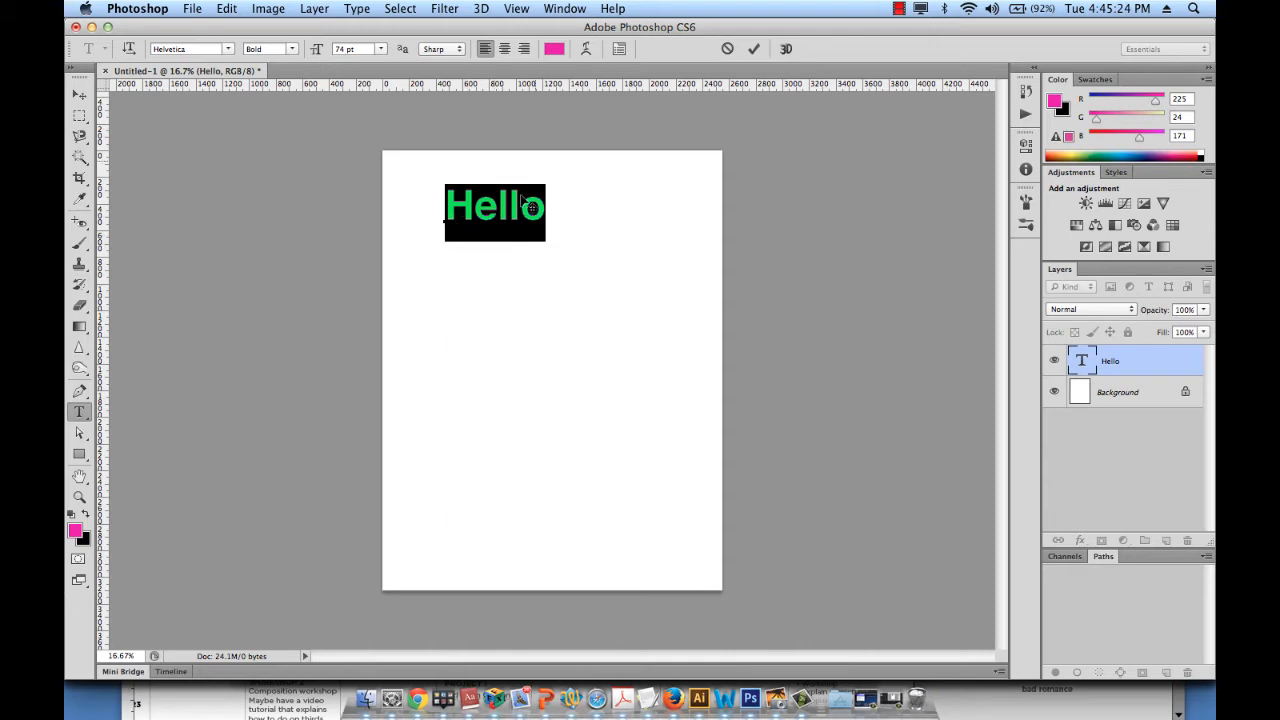
# Recolour the "Hello" text bright cyan-blue and move it closer to the page's upper-left corner.
pyautogui.click(557, 52)
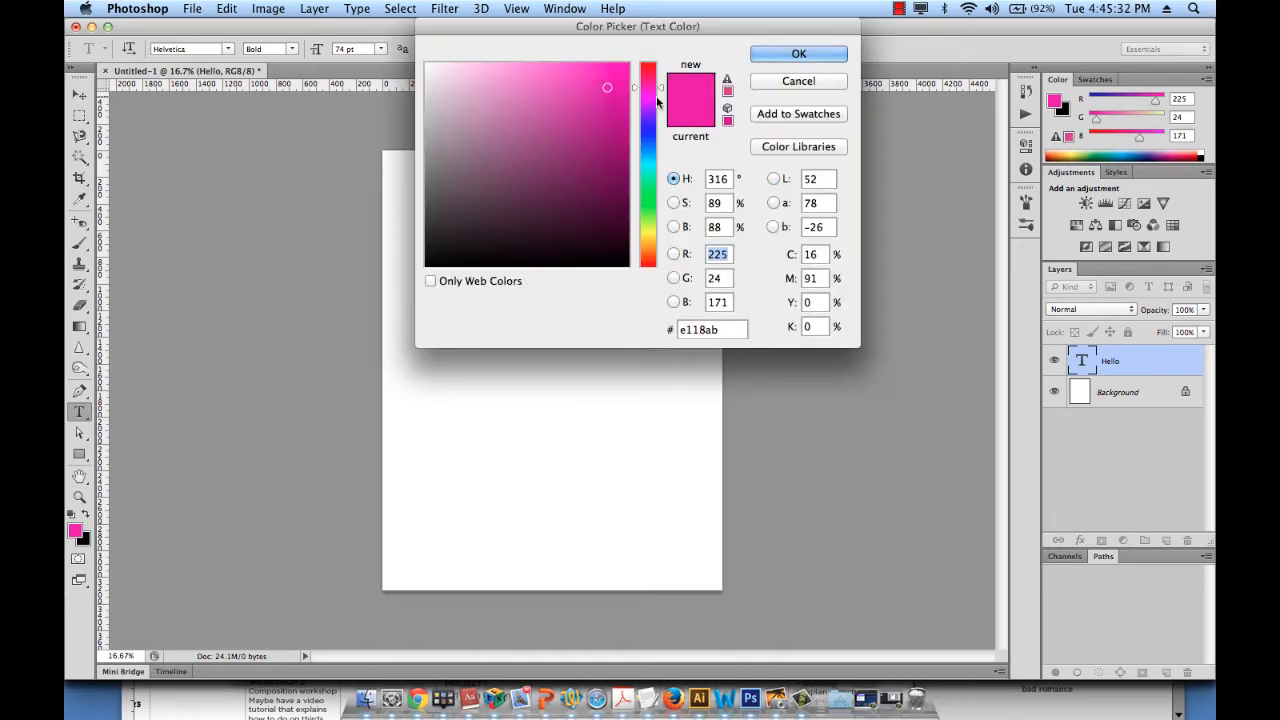
pyautogui.moveTo(655, 100); pyautogui.dragTo(660, 162)
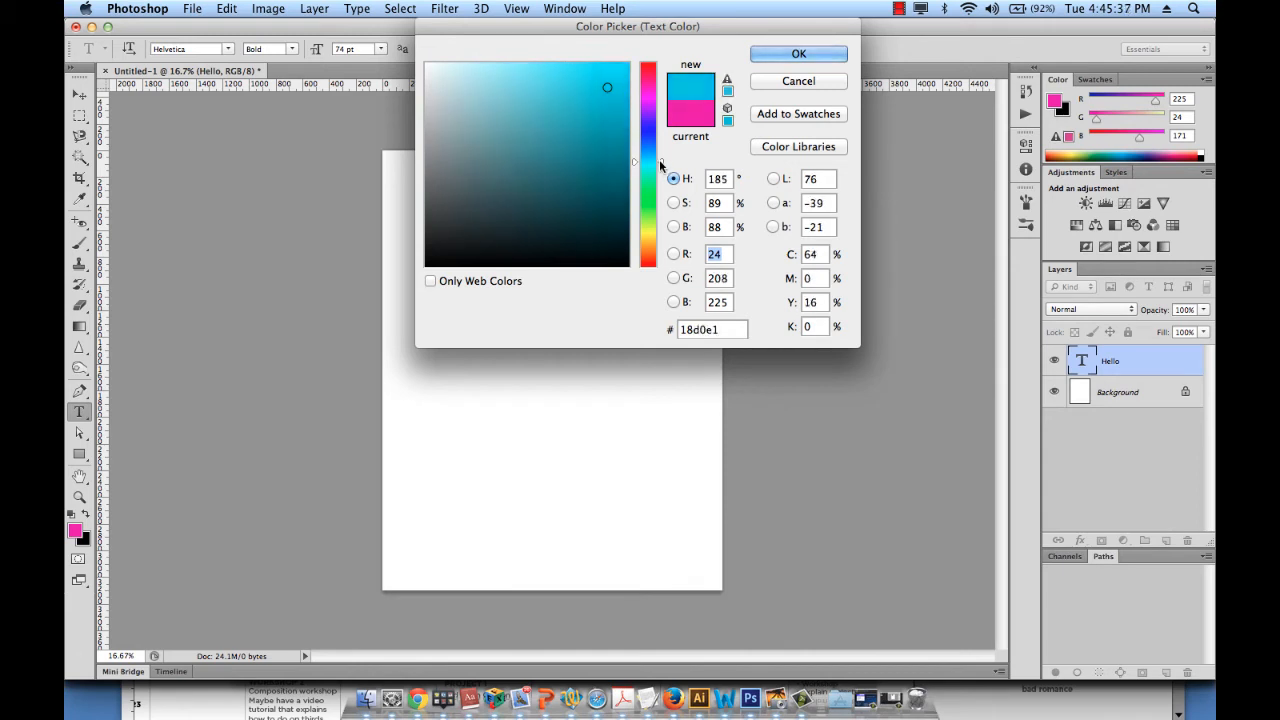
pyautogui.click(814, 54)
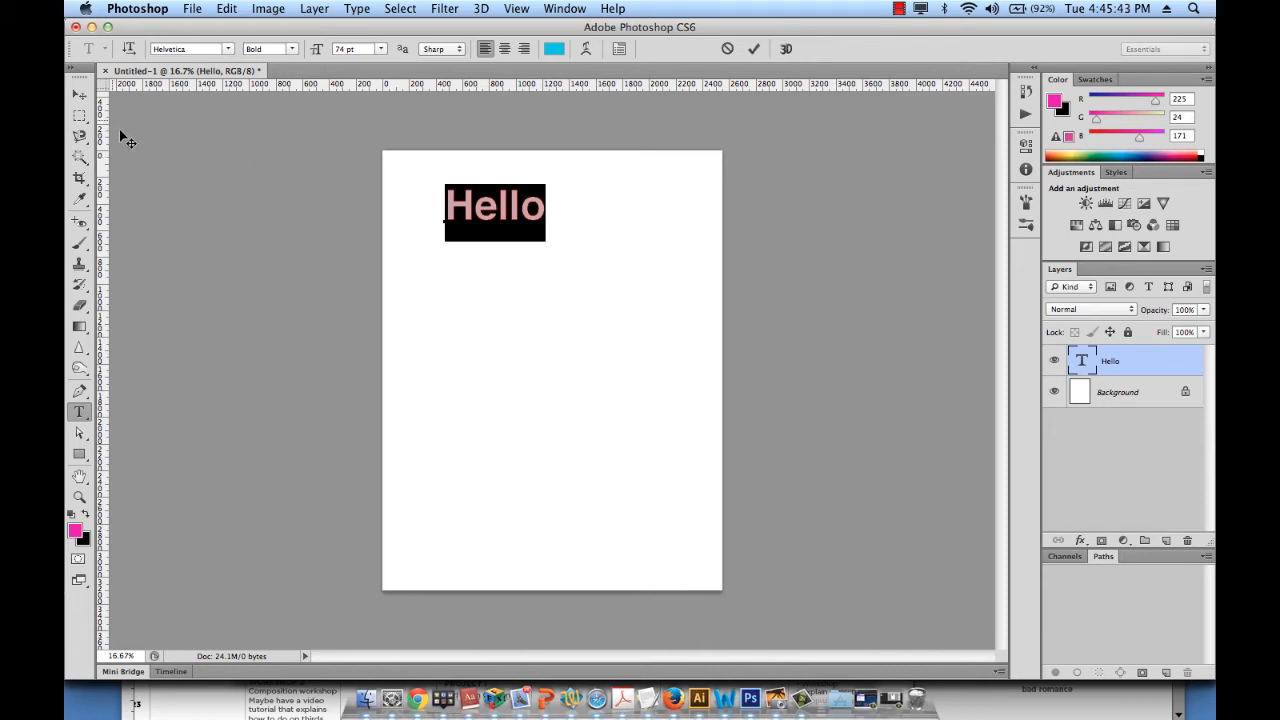
pyautogui.click(81, 95)
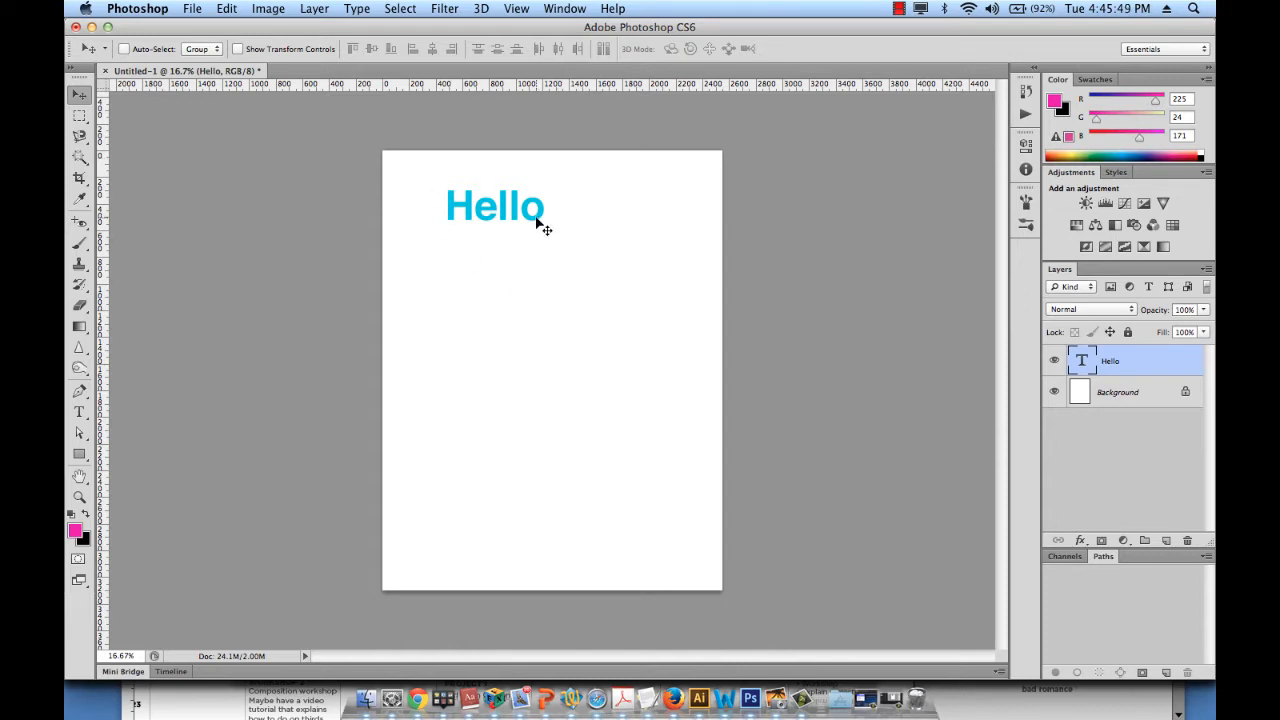
pyautogui.moveTo(540, 222); pyautogui.dragTo(495, 201)
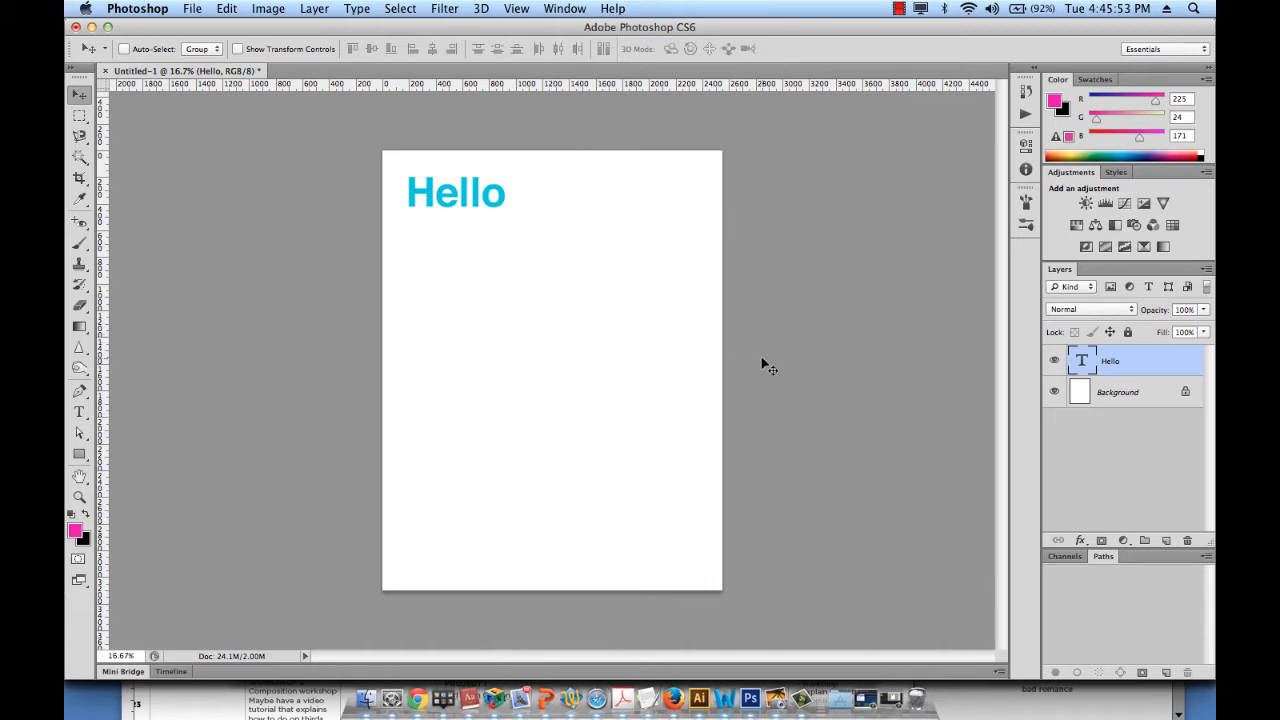
# Draw a paragraph text box below "Hello", nearly as wide as the page and covering most of its lower half.
pyautogui.click(84, 413)
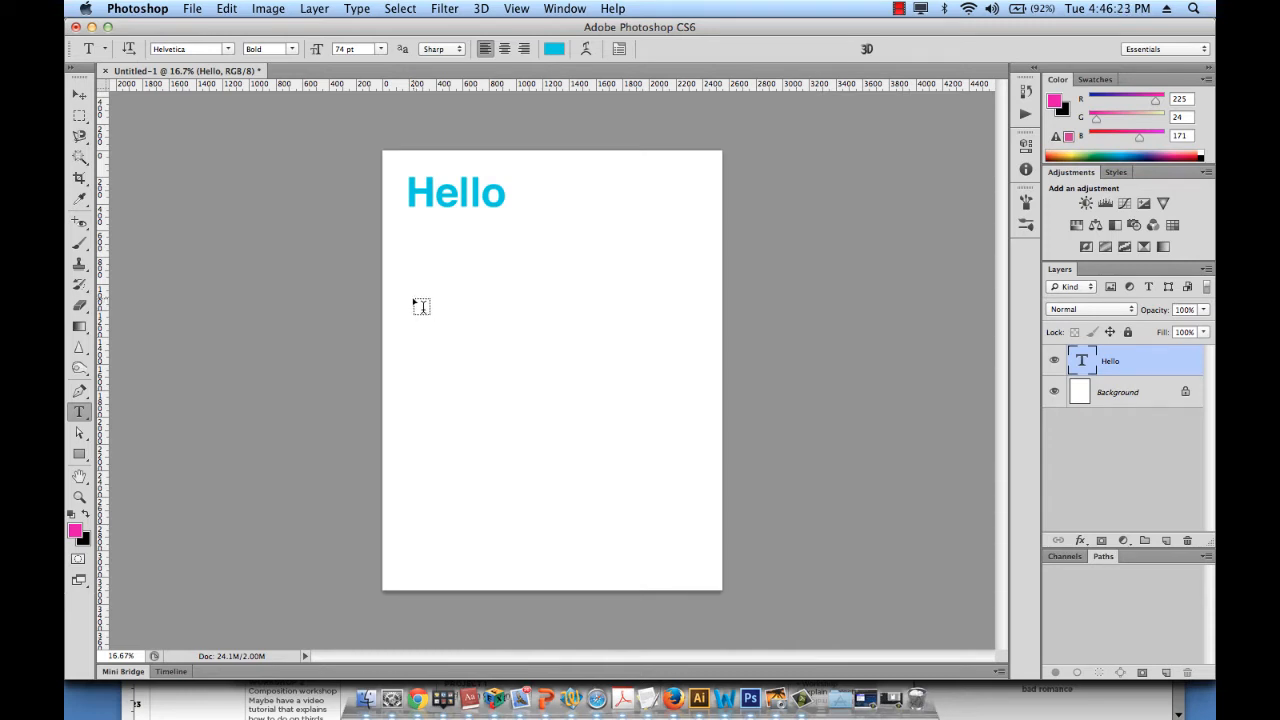
pyautogui.moveTo(409, 299); pyautogui.dragTo(696, 541)
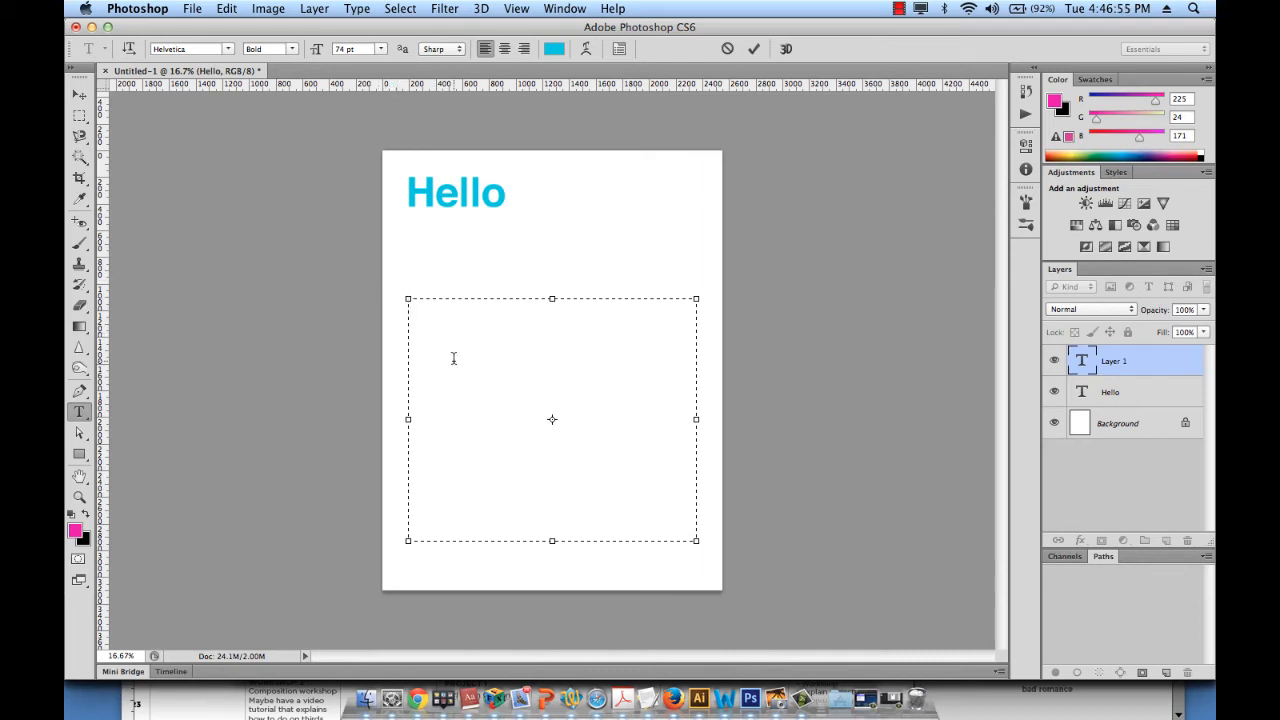
pyautogui.write('s,kefksb')
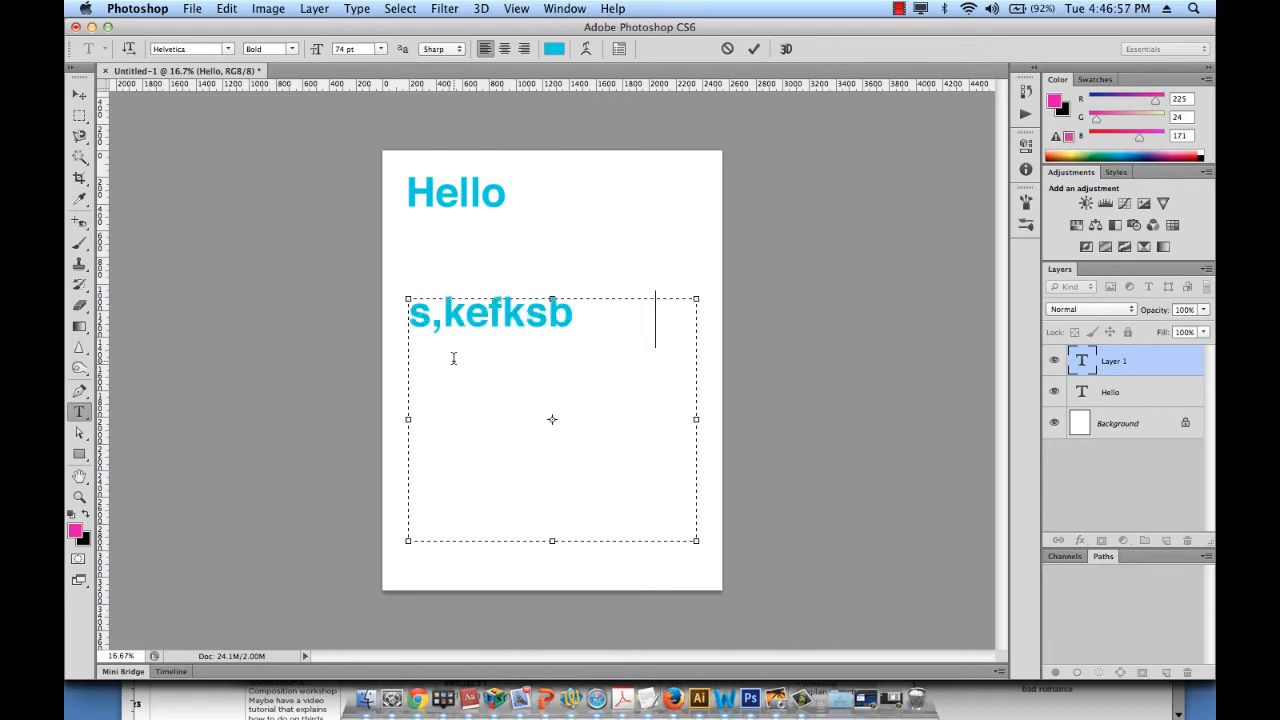
pyautogui.write('ajvbdkjbrvxjbv,jxbv,jxvb,jbv,jxvb,vb,vl')
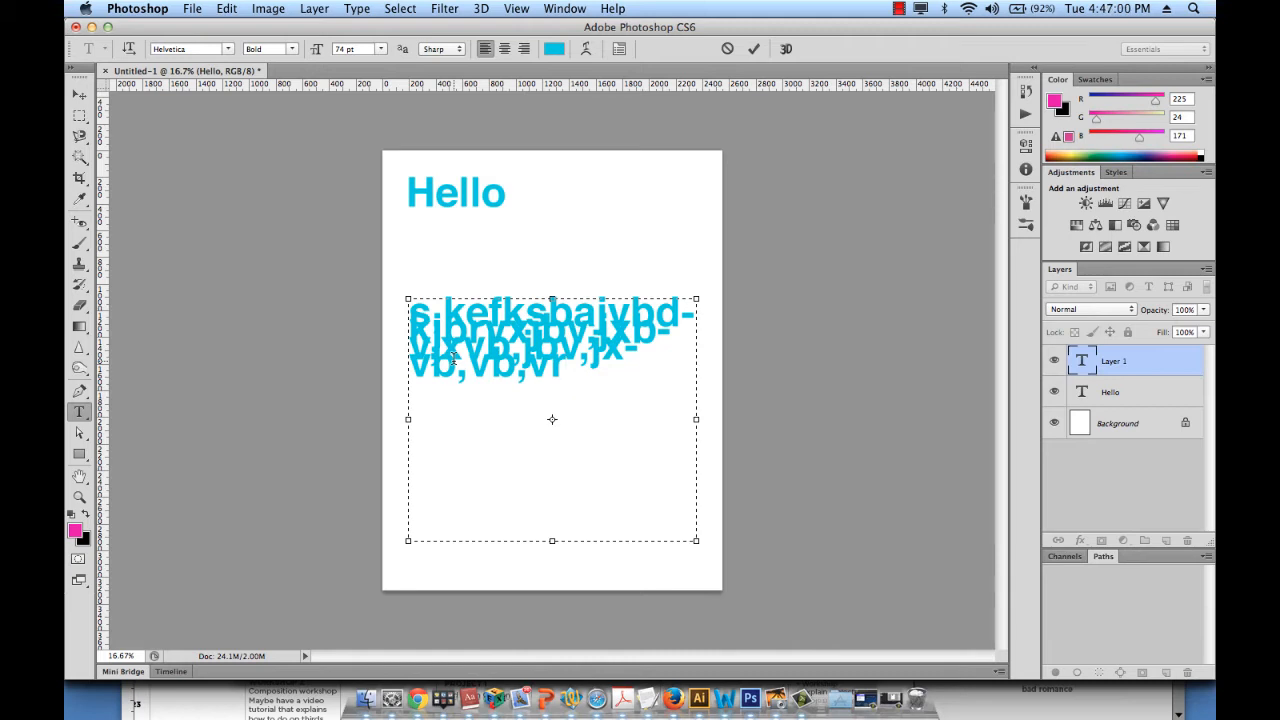
pyautogui.write(',zsjbkz,jscbzkjbcjzbc,zjcbz,jcbz,bc,')
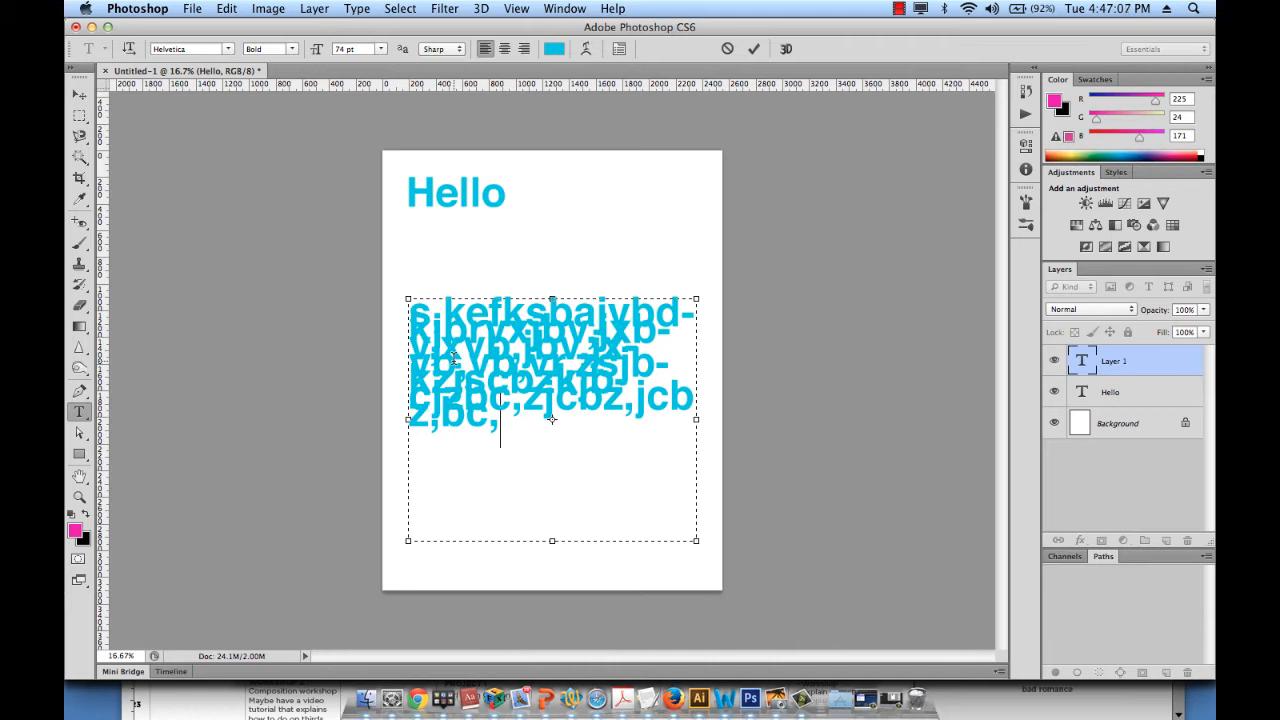
pyautogui.press('super+a')
pyautogui.press('BackSpace')
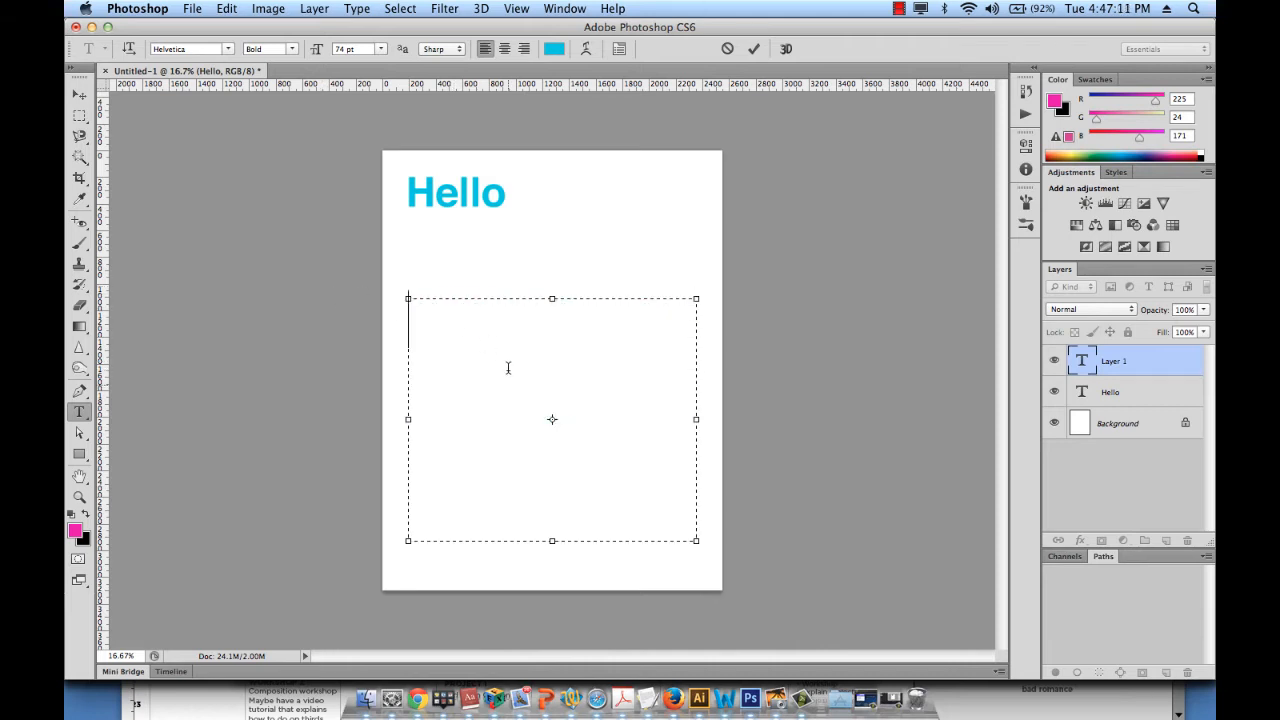
# Switch to Firefox, search the web for "lorem ipsum" and open the lipsum.com result.
pyautogui.click(670, 699)
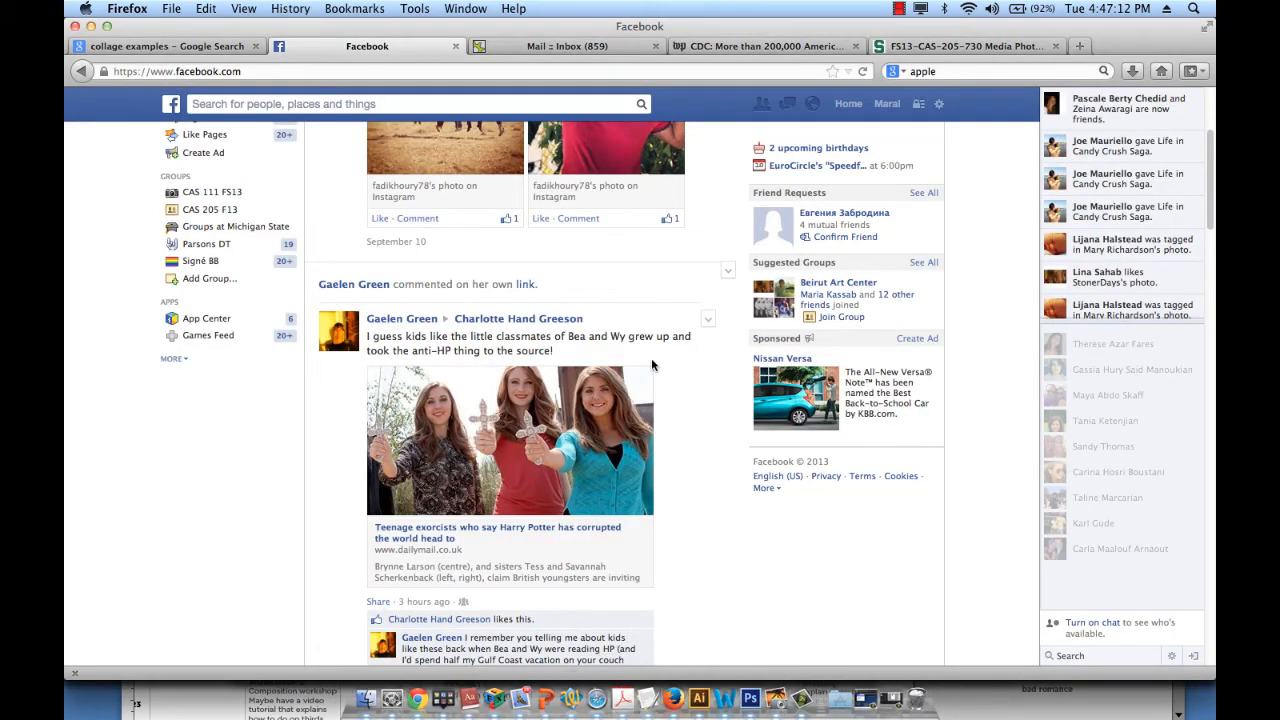
pyautogui.click(940, 72)
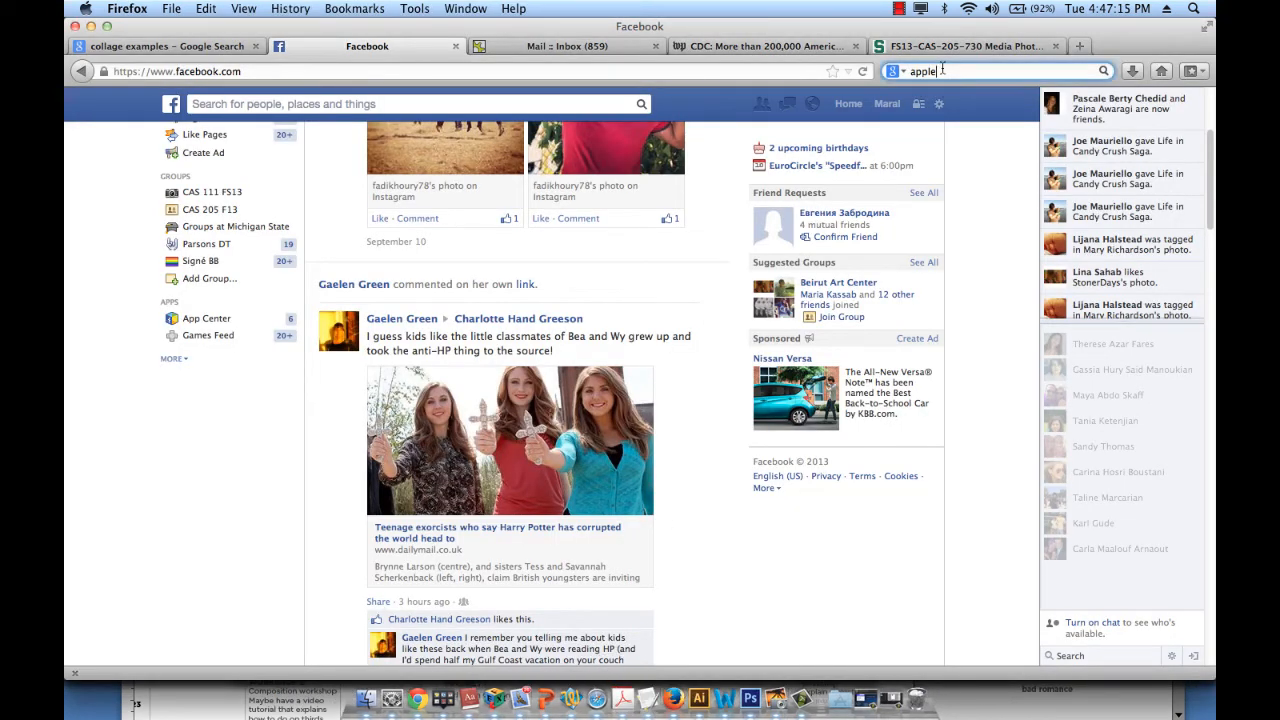
pyautogui.write('lorem')
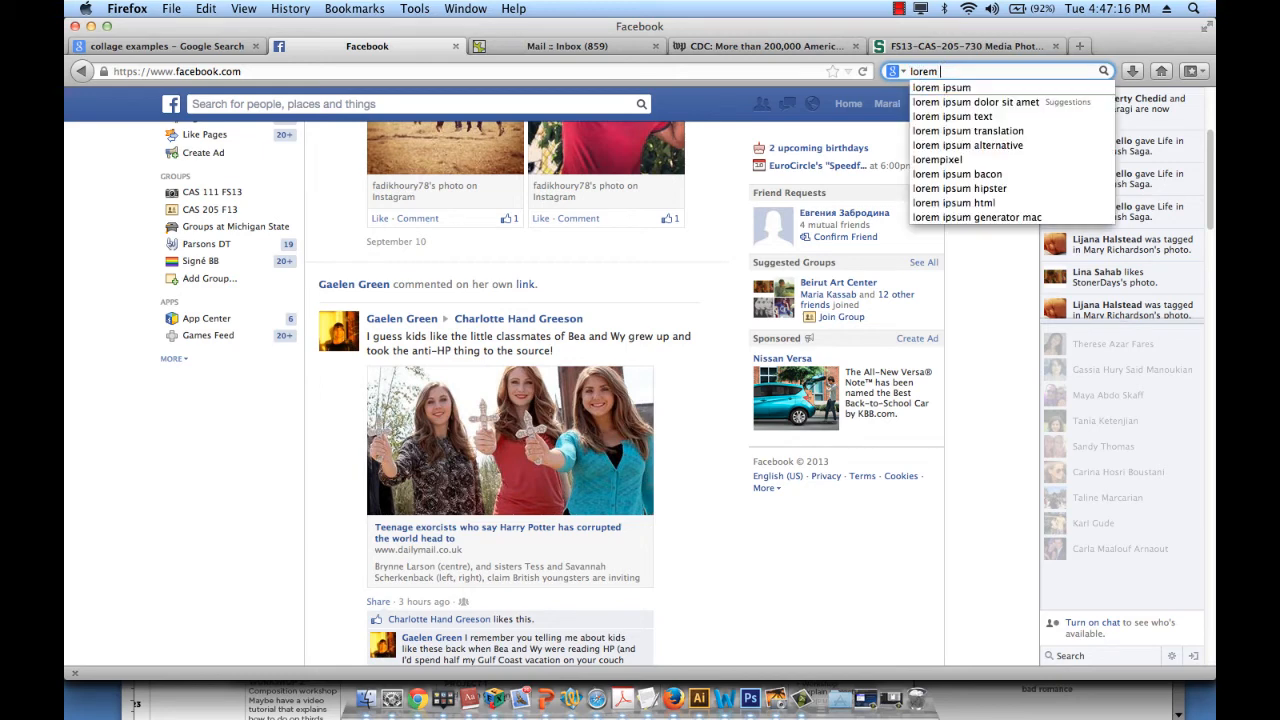
pyautogui.press('Down')
pyautogui.press('Return')
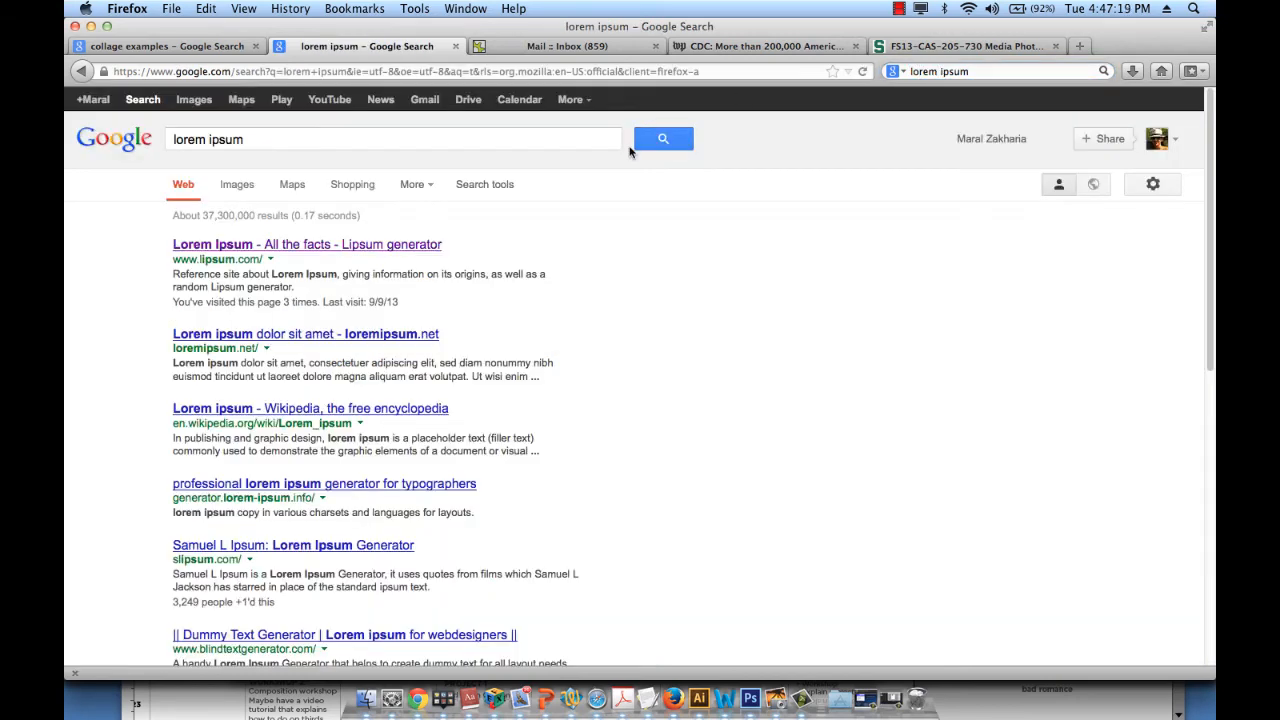
pyautogui.click(401, 246)
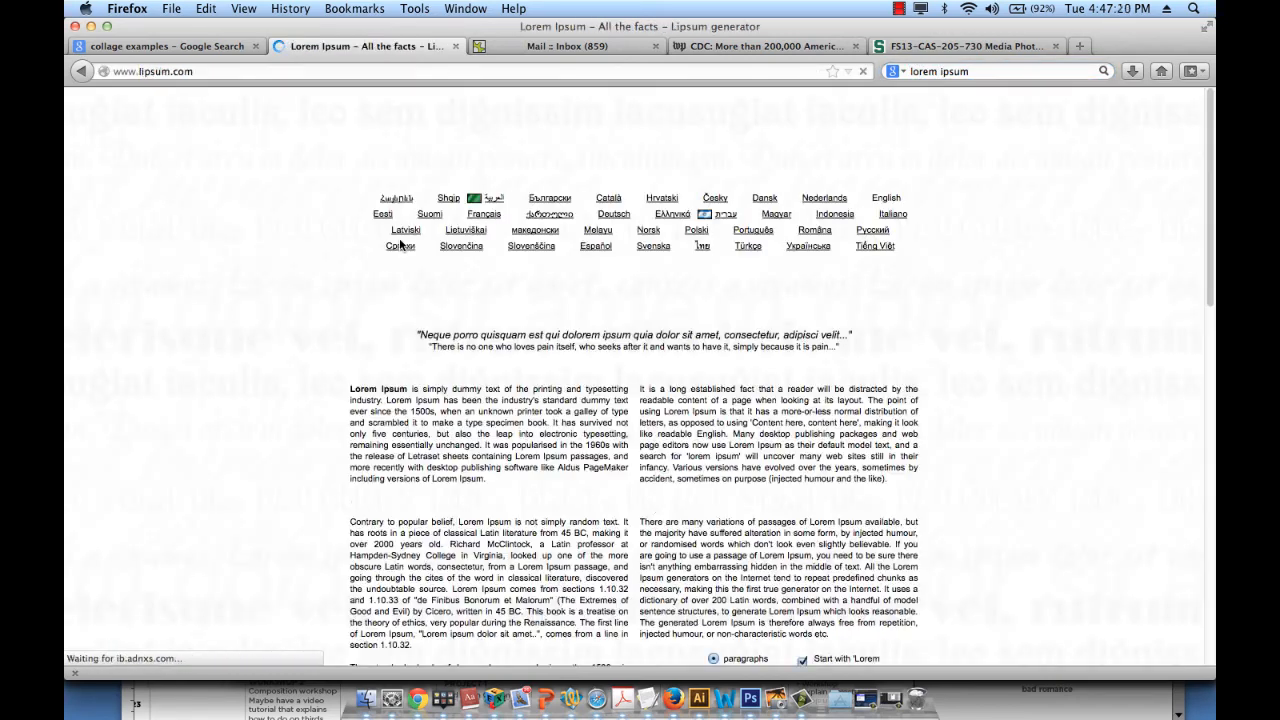
# Copy the first paragraph under "Where does it come from?" and paste it into the empty text box in Photoshop.
pyautogui.scroll(-2, 360, 450)
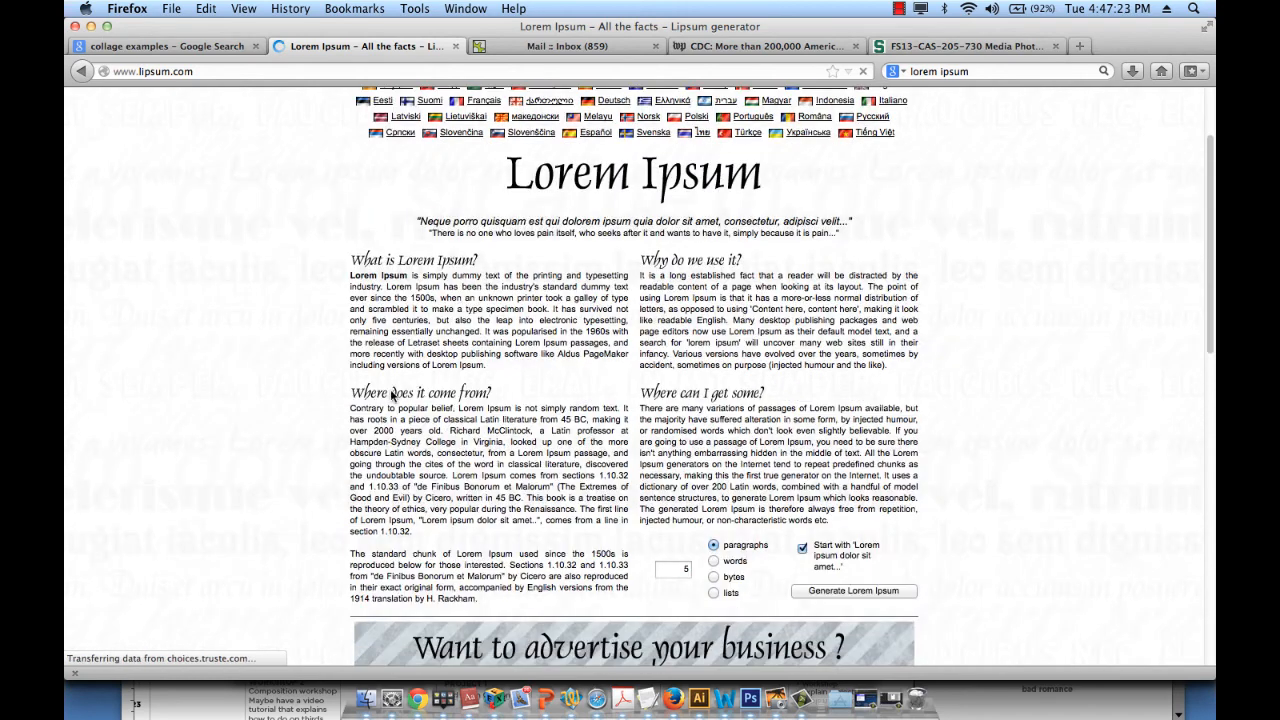
pyautogui.moveTo(351, 408); pyautogui.dragTo(430, 537)
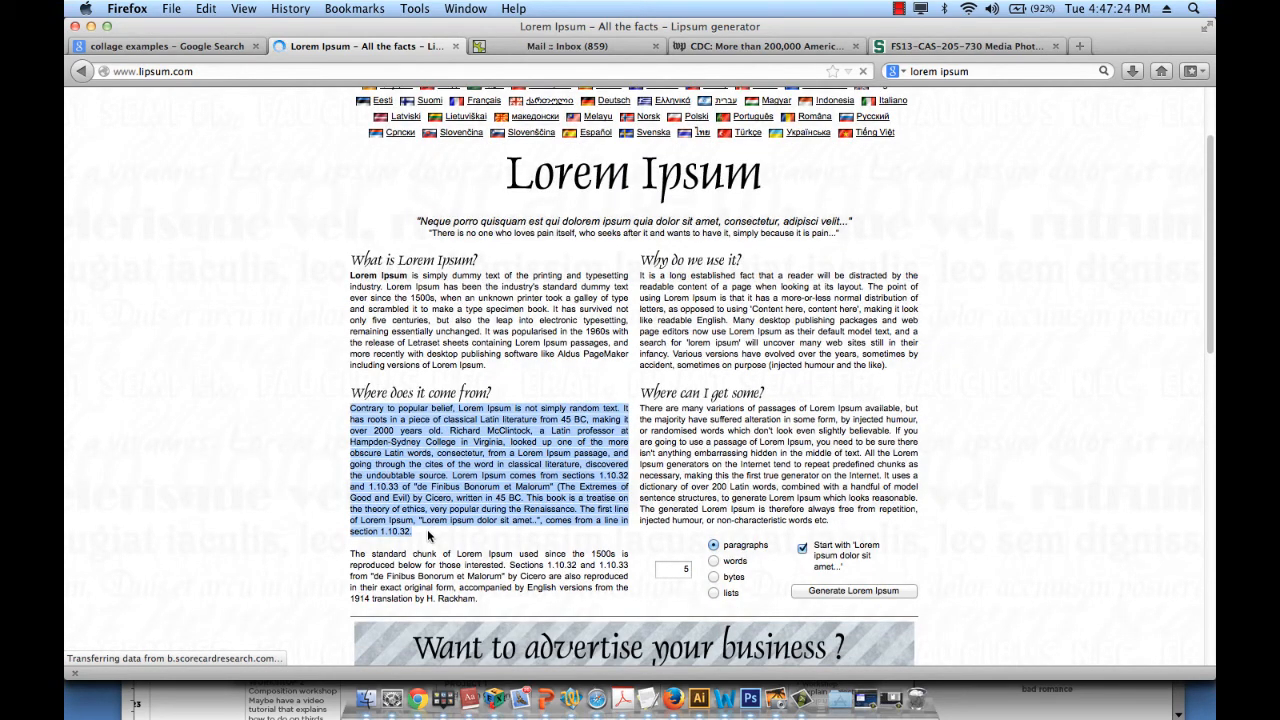
pyautogui.press('super+Tab')
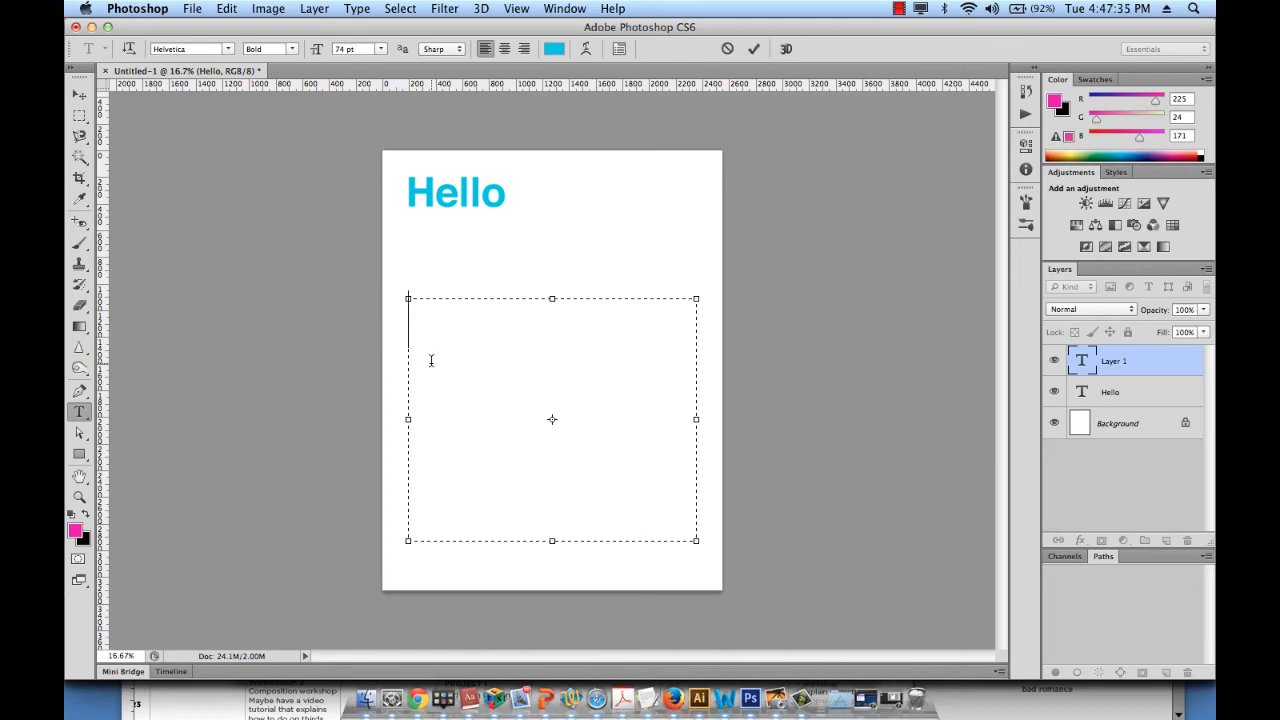
pyautogui.press('super+v')
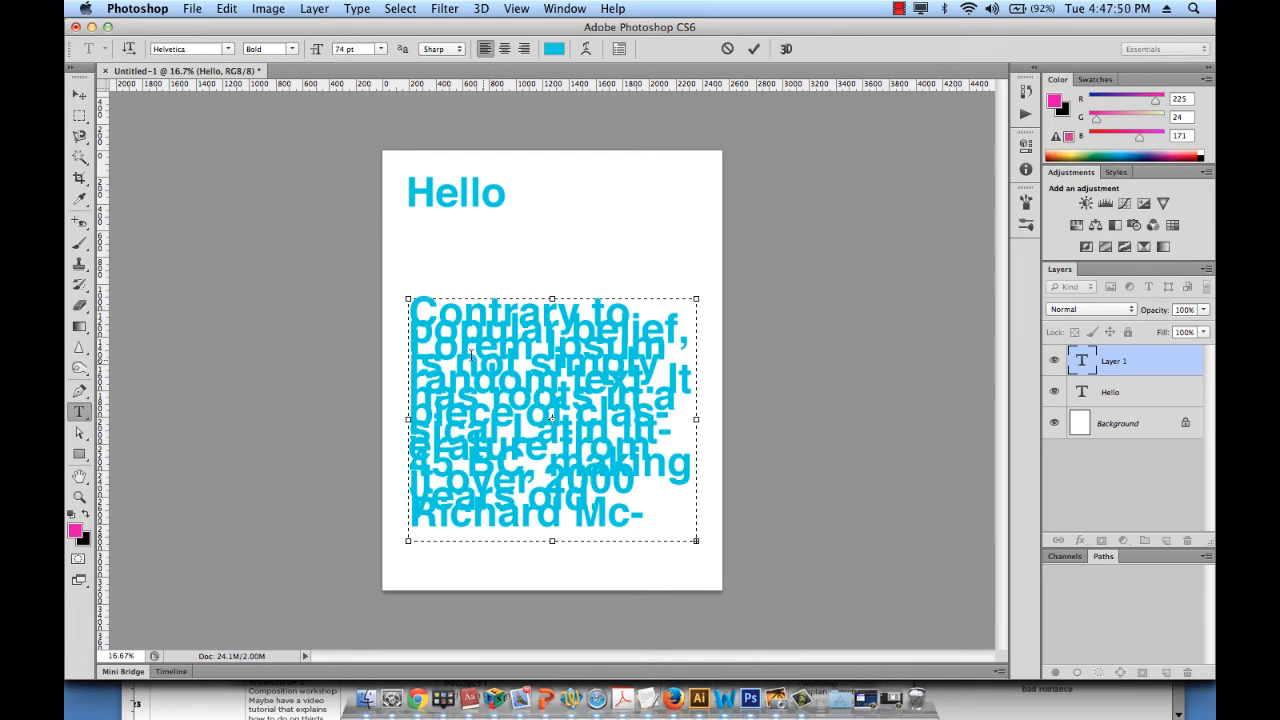
# Set the size of all the pasted paragraph text to 30 pt.
pyautogui.press('super+a')
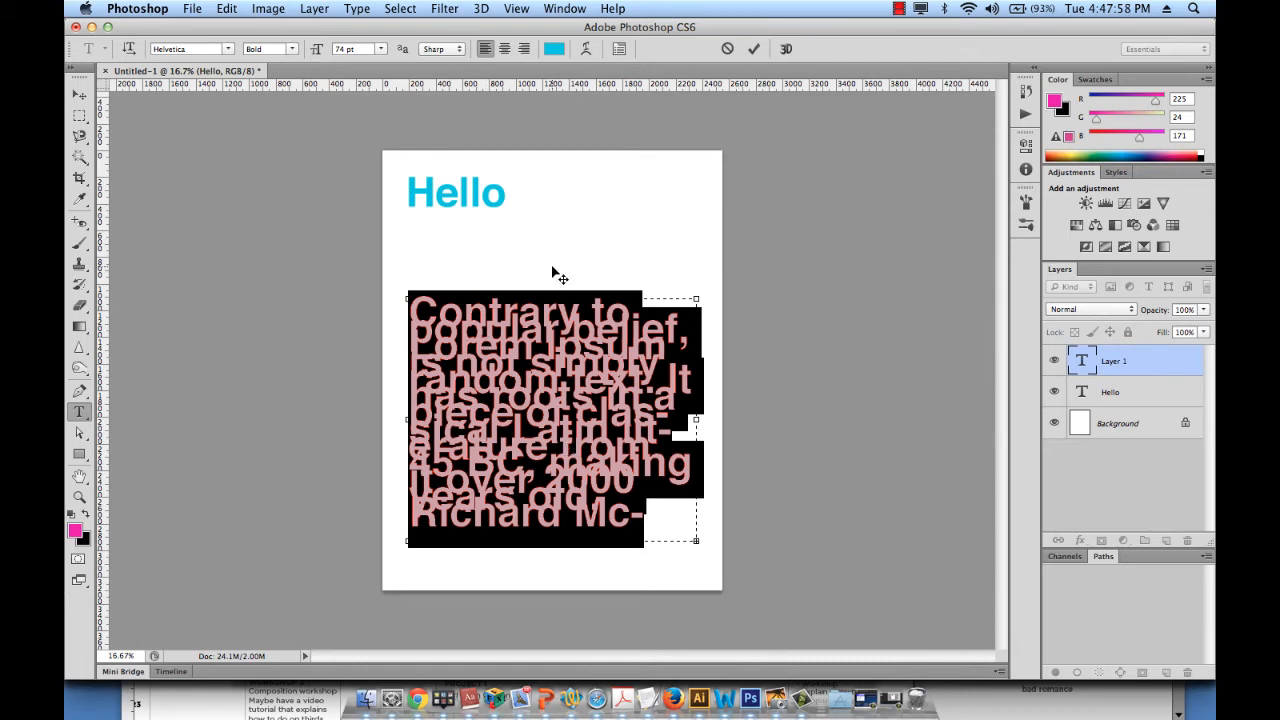
pyautogui.click(381, 48)
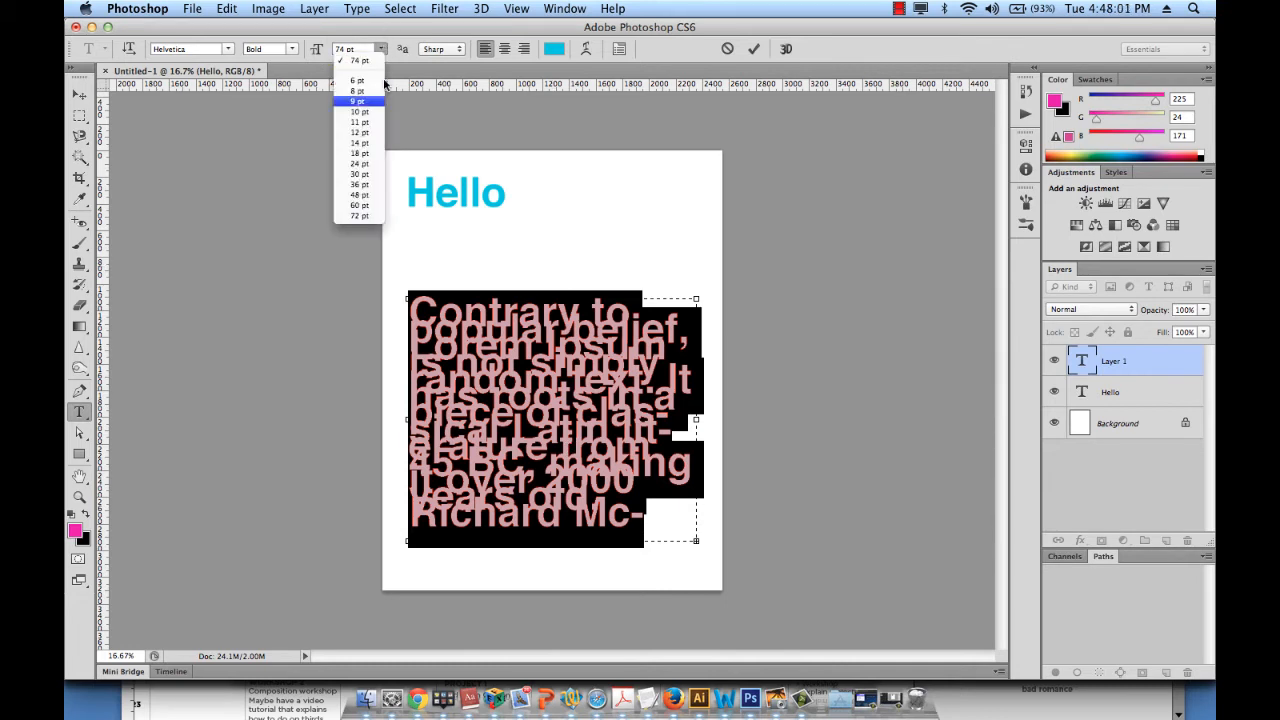
pyautogui.click(359, 174)
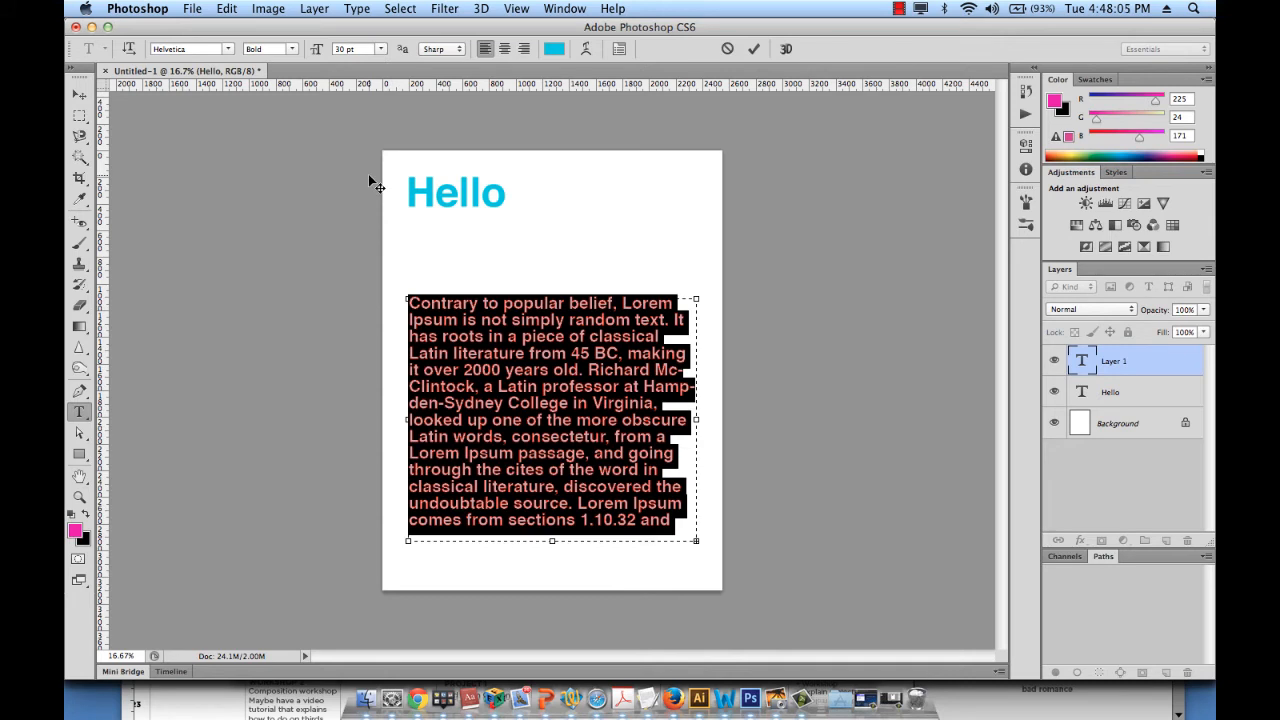
# Set the paragraph text to 24 pt and extend its text box downward and to the right so the whole paragraph fits.
pyautogui.click(380, 49)
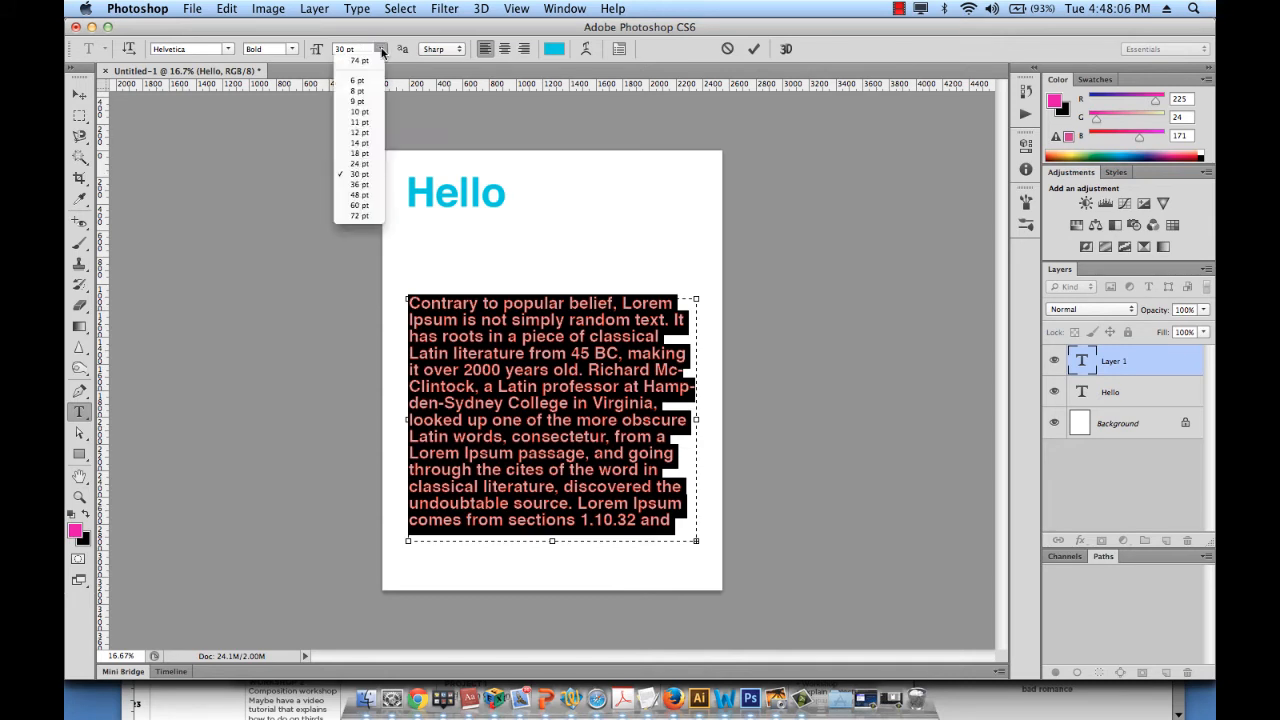
pyautogui.click(359, 164)
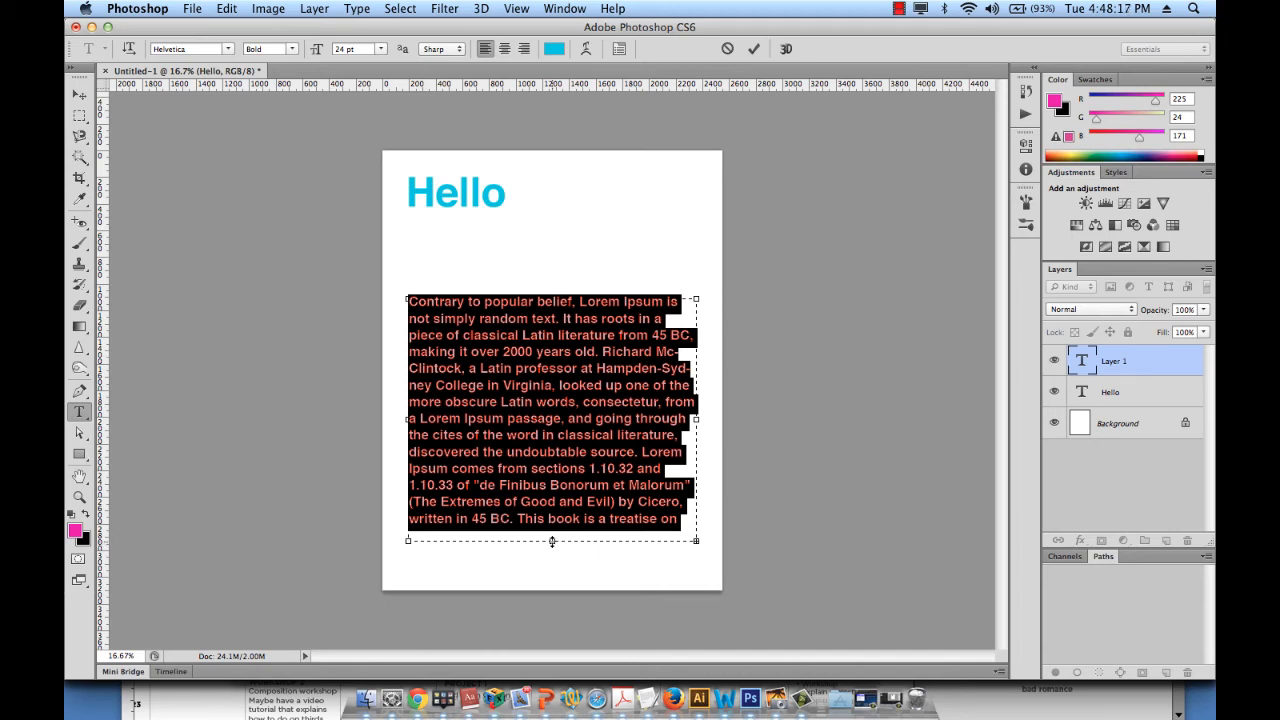
pyautogui.moveTo(552, 542); pyautogui.dragTo(548, 580)
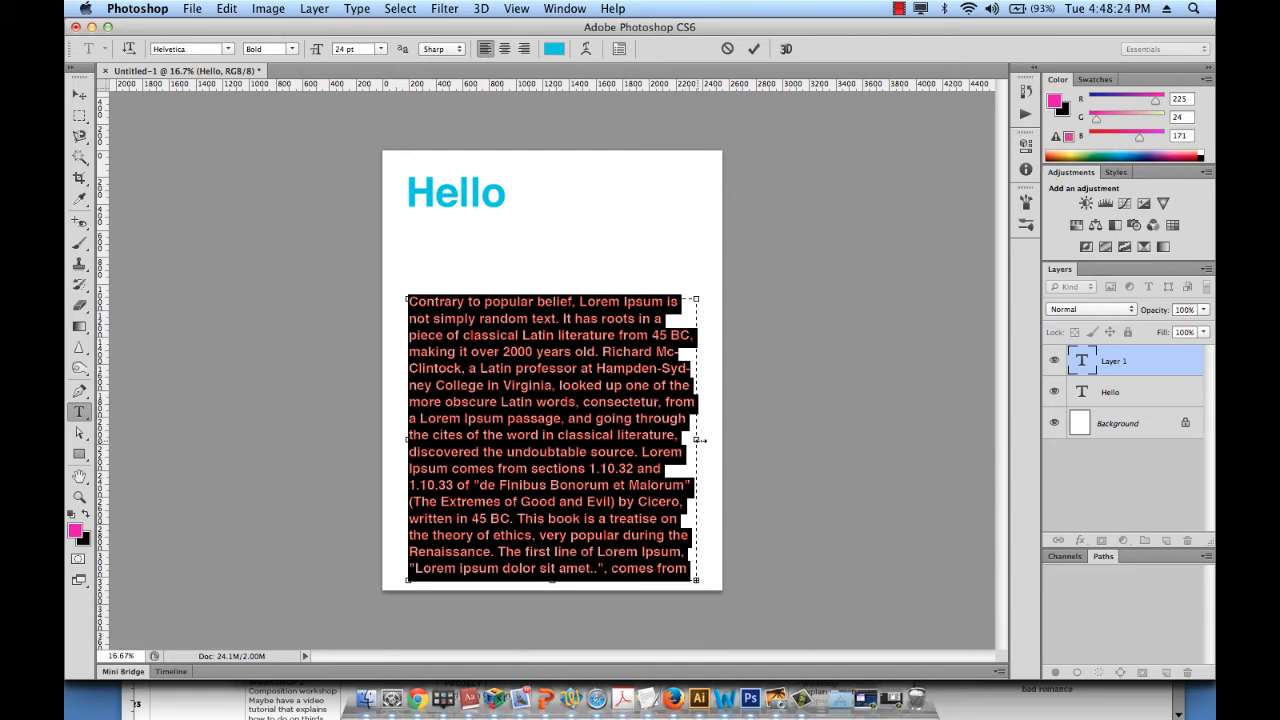
pyautogui.moveTo(700, 440); pyautogui.dragTo(717, 440)
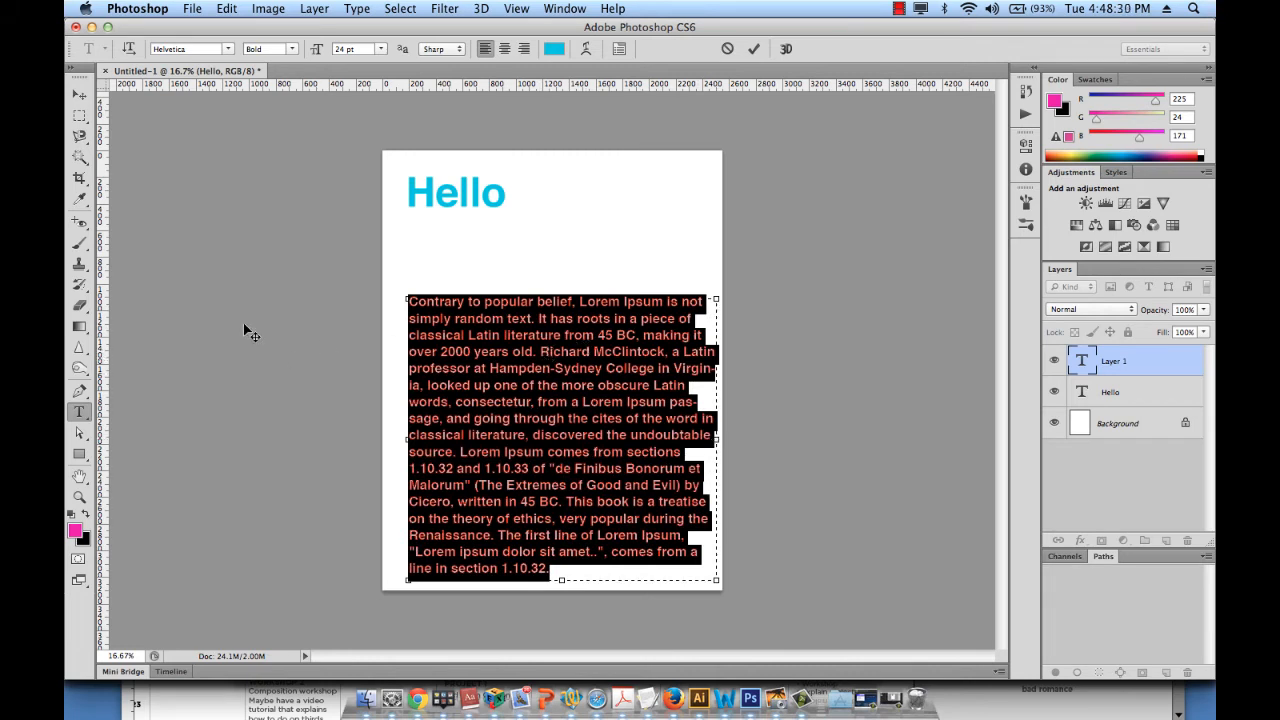
# Commit the paragraph text and move it slightly up and to the left with the Move tool, aligning it under "Hello".
pyautogui.click(82, 97)
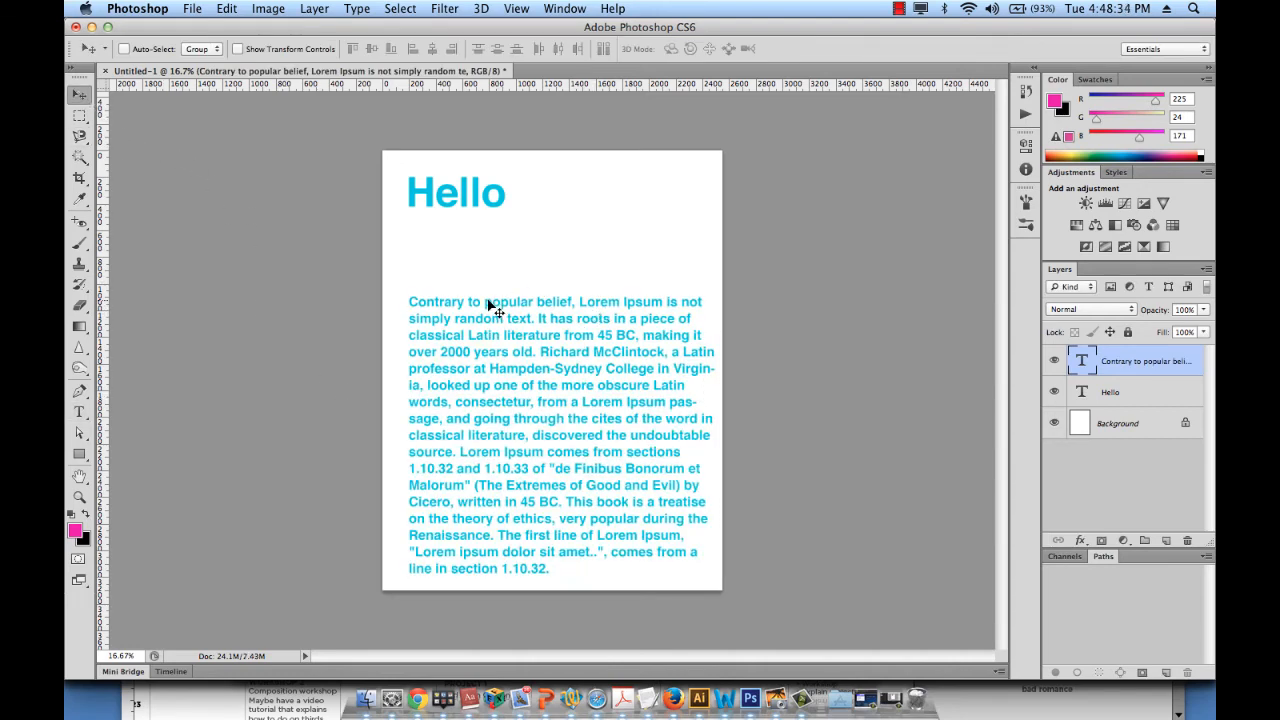
pyautogui.moveTo(491, 306); pyautogui.dragTo(485, 295)
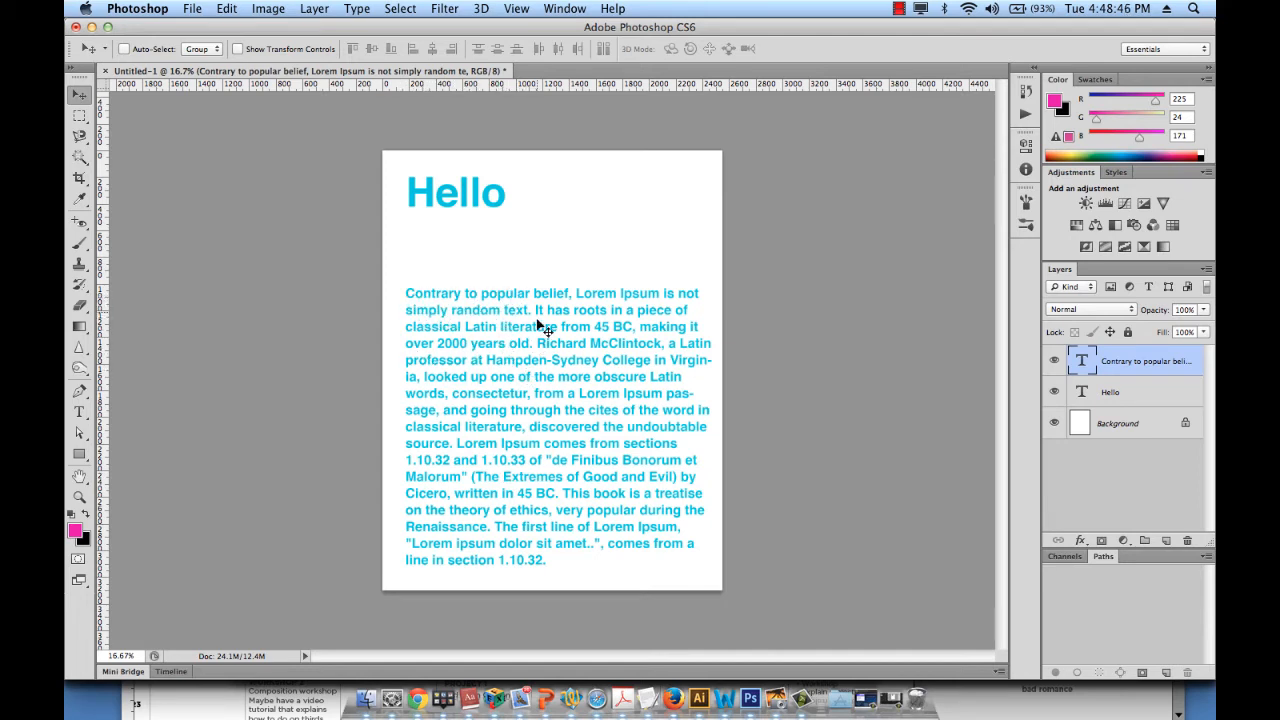
# Open the Character settings and place them as a floating group beside the page, clear of the text.
pyautogui.click(566, 8)
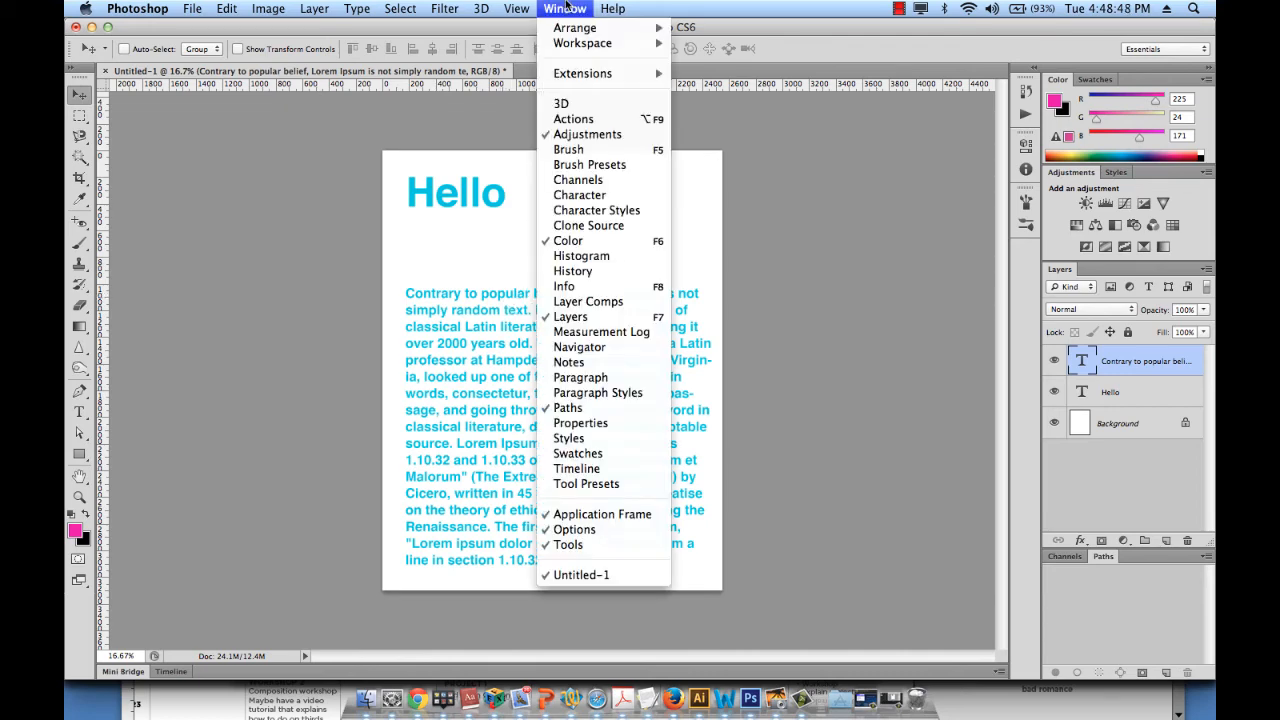
pyautogui.click(573, 197)
pyautogui.moveTo(670, 112); pyautogui.dragTo(772, 110)
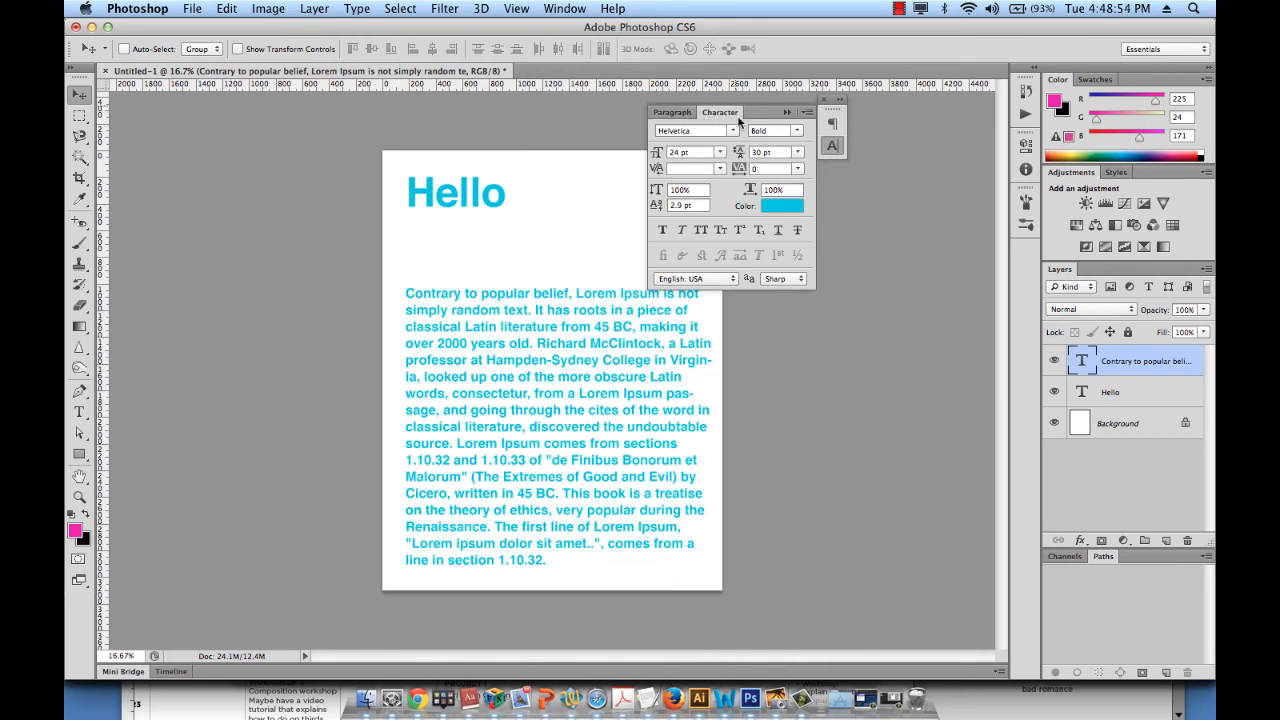
pyautogui.moveTo(753, 112); pyautogui.dragTo(890, 80)
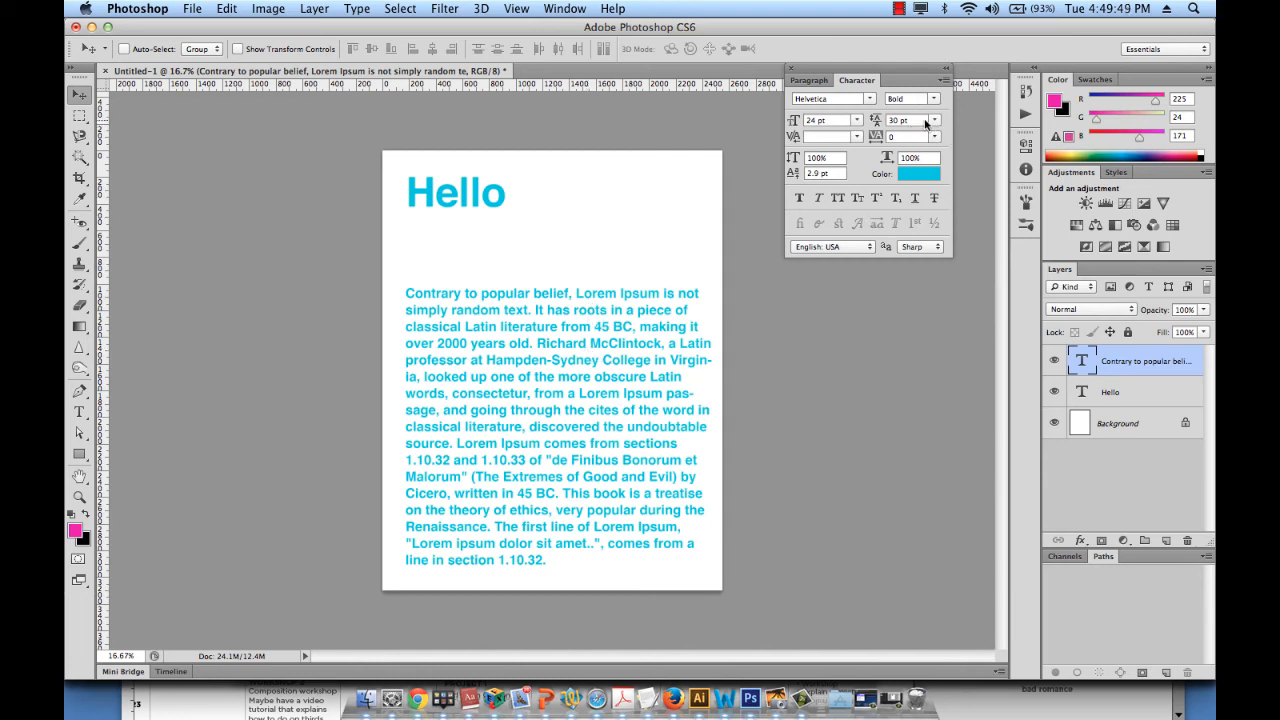
# Try a leading of 36 pt on the paragraph text and set it back to 30 pt.
pyautogui.click(934, 120)
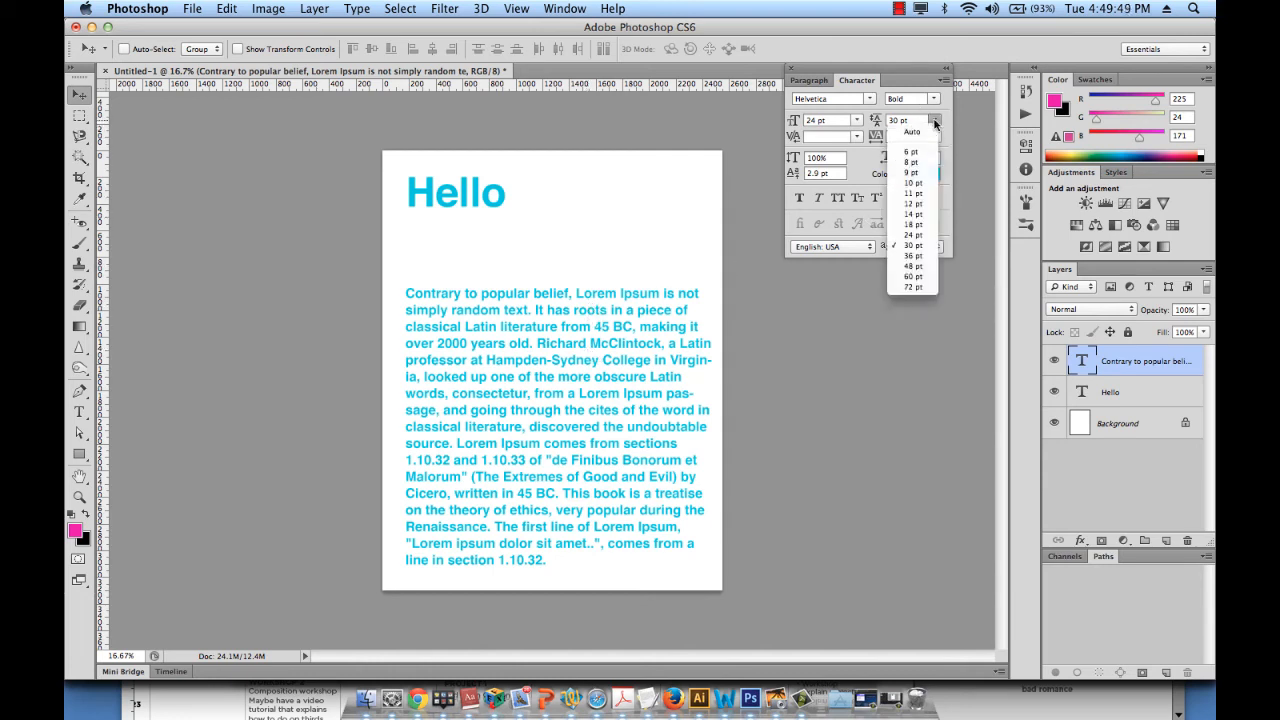
pyautogui.click(930, 256)
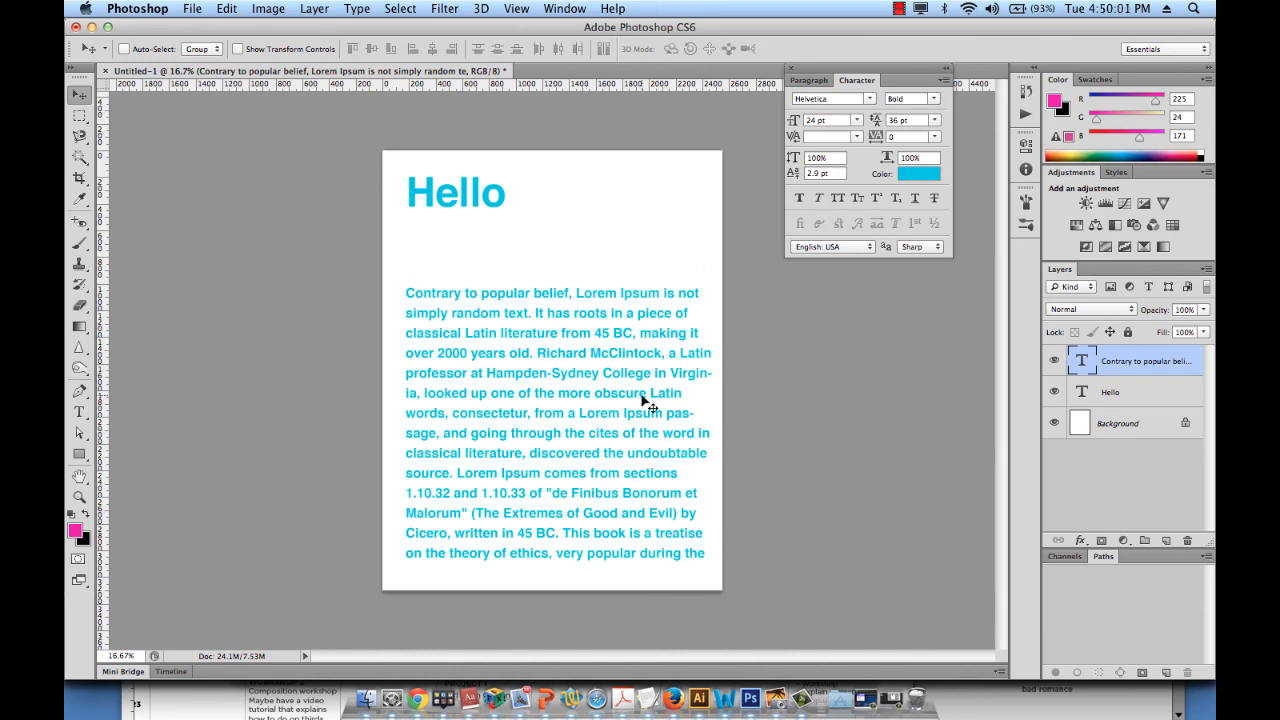
pyautogui.click(934, 120)
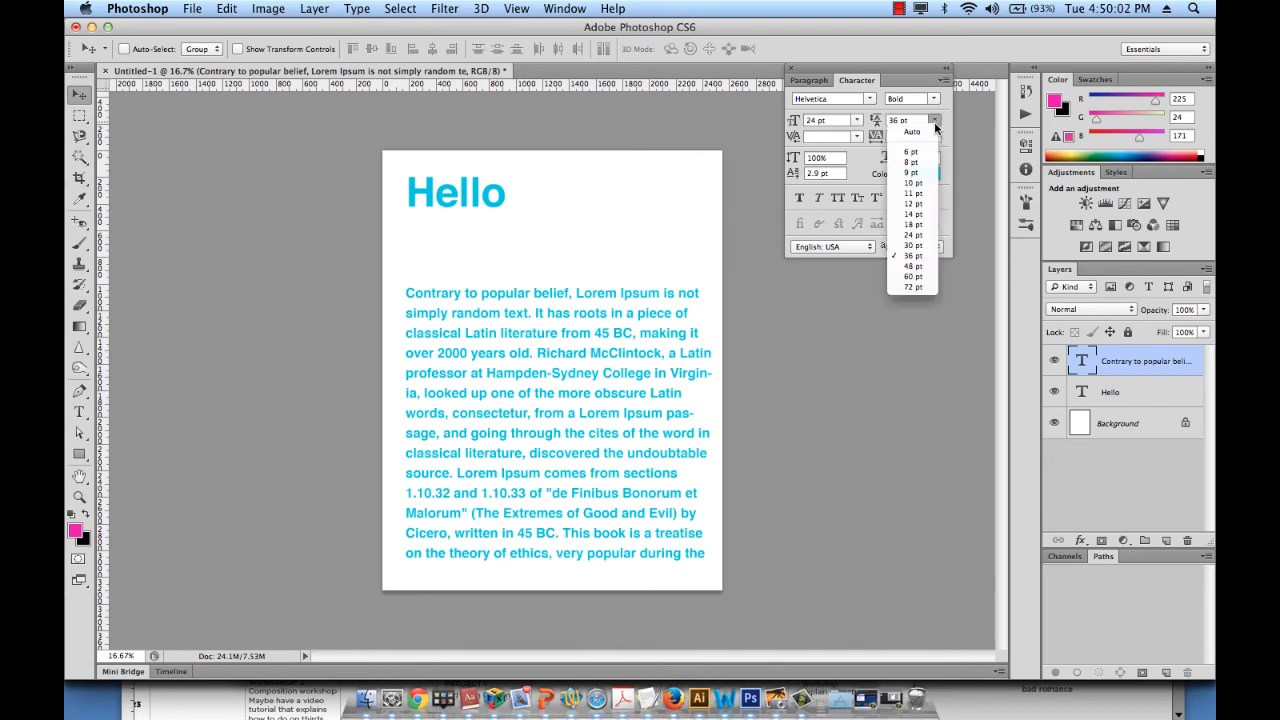
pyautogui.click(913, 245)
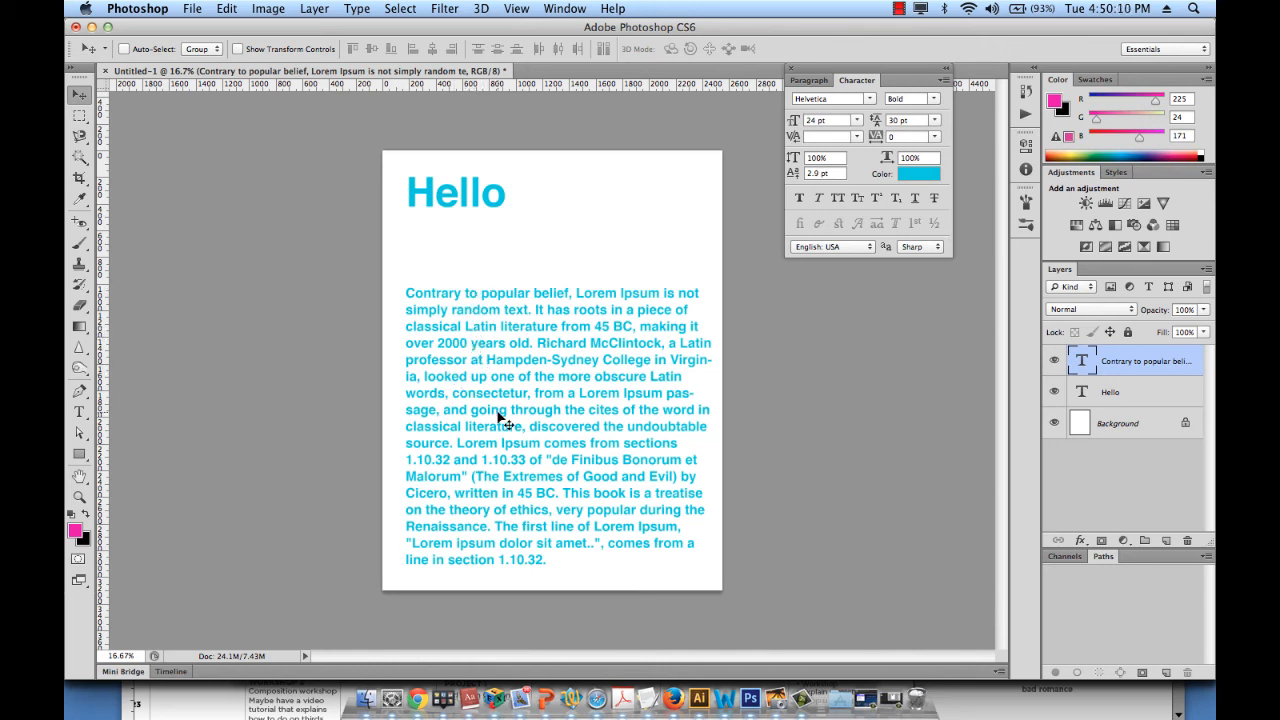
# Try right alignment, centering and full justification of all lines on the paragraph text.
pyautogui.click(805, 81)
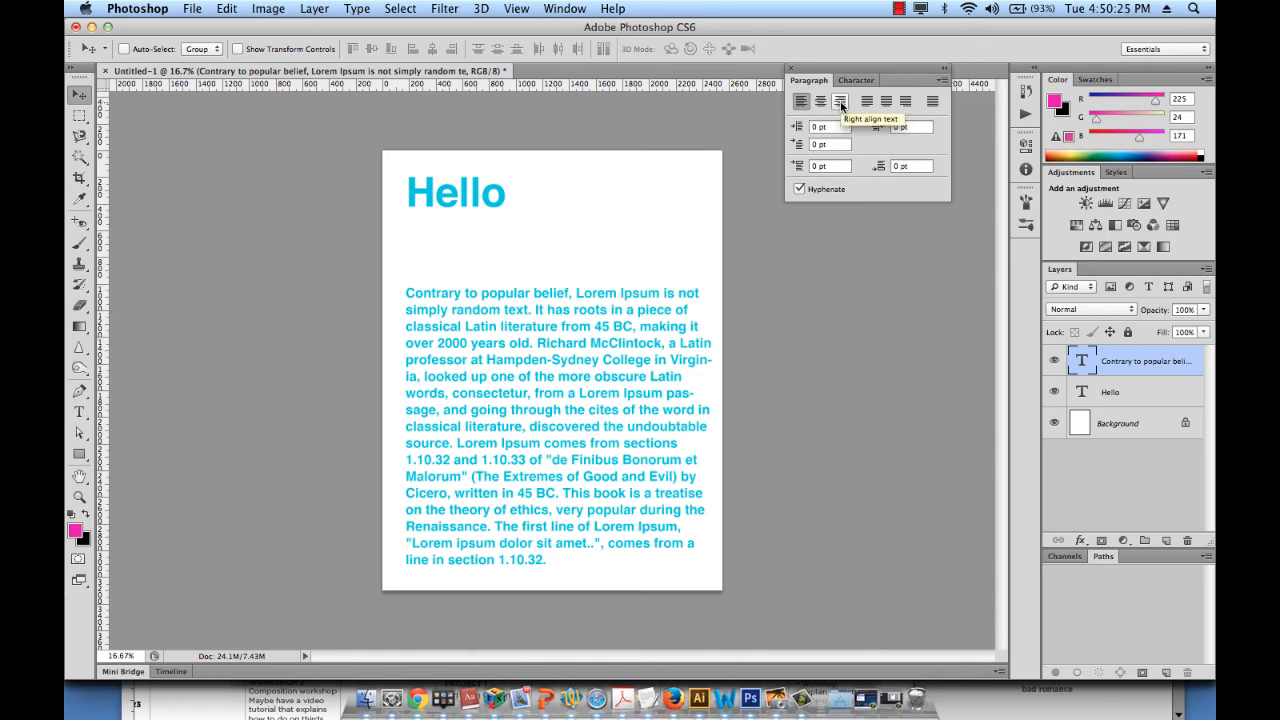
pyautogui.click(840, 102)
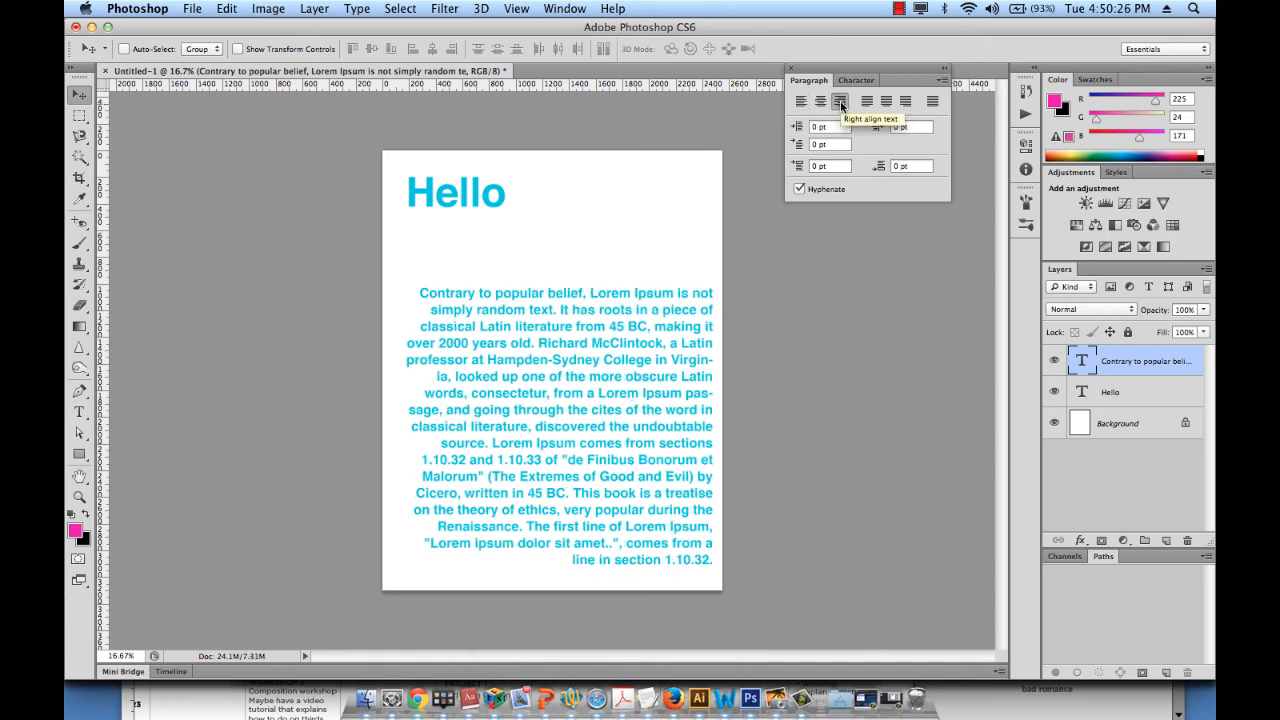
pyautogui.click(819, 103)
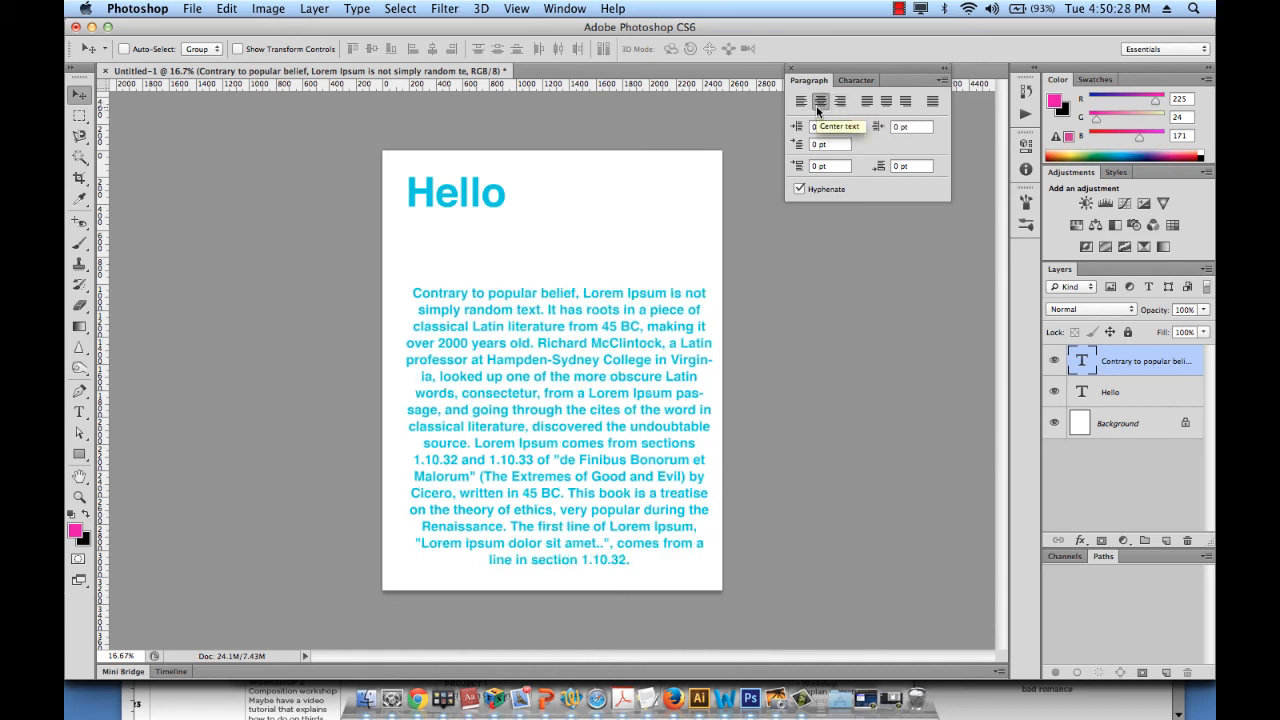
pyautogui.click(932, 102)
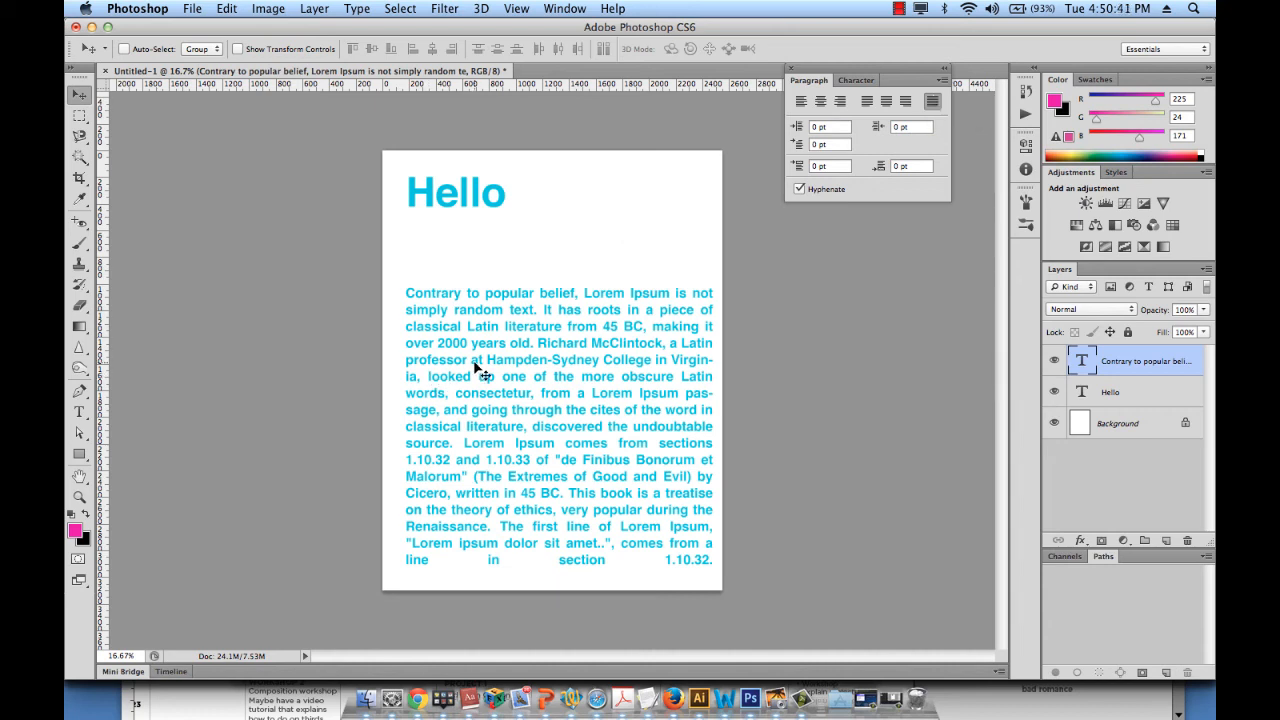
# Move the paragraph slightly to the left on the page and left-align its text.
pyautogui.moveTo(480, 371); pyautogui.dragTo(474, 370)
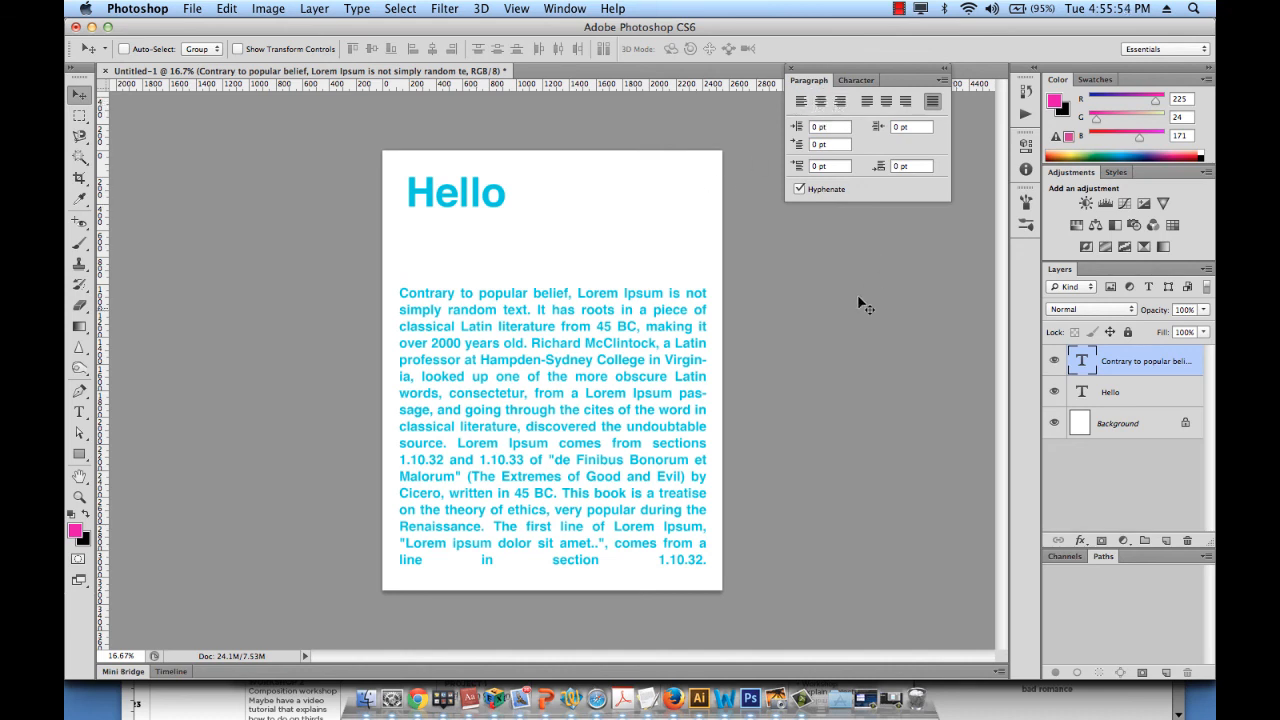
pyautogui.click(802, 102)
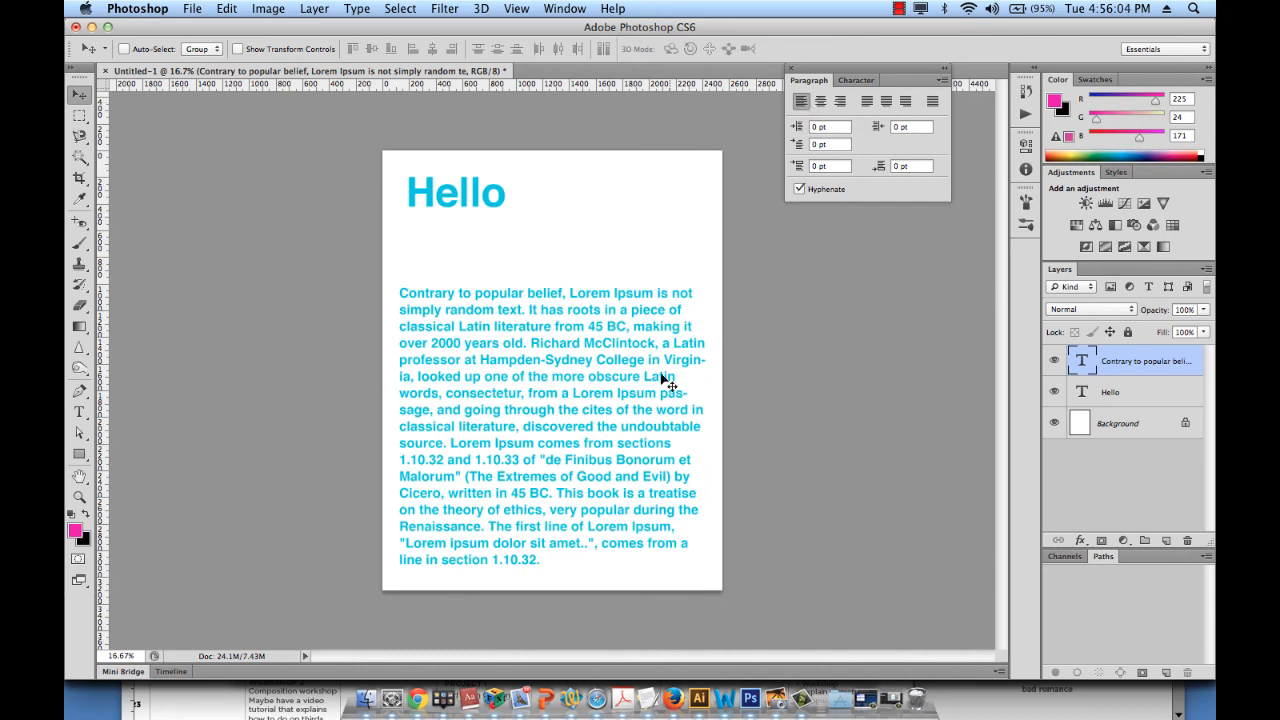